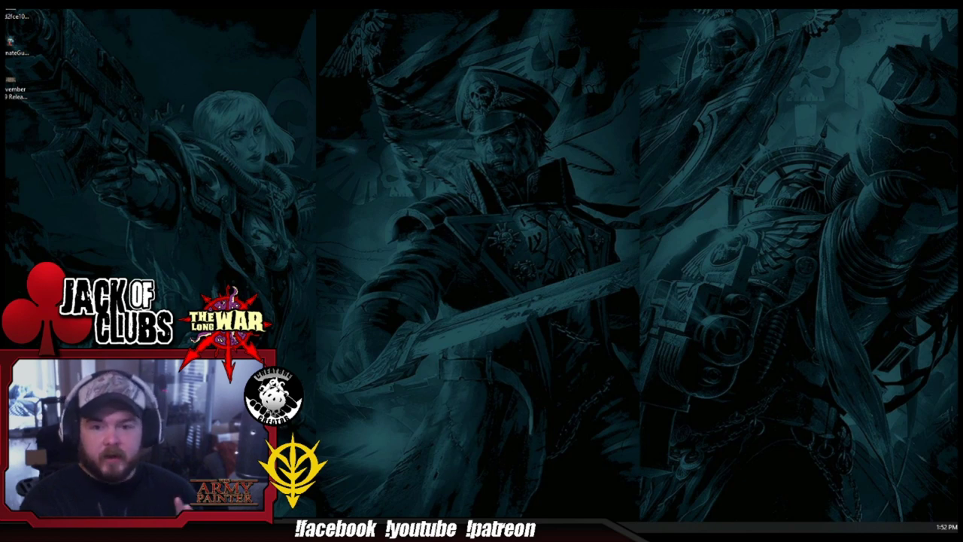
- Return to the grav bike scene and orbit to view the bike's sides and rear
{"action": "key", "text": "alt+Tab"}
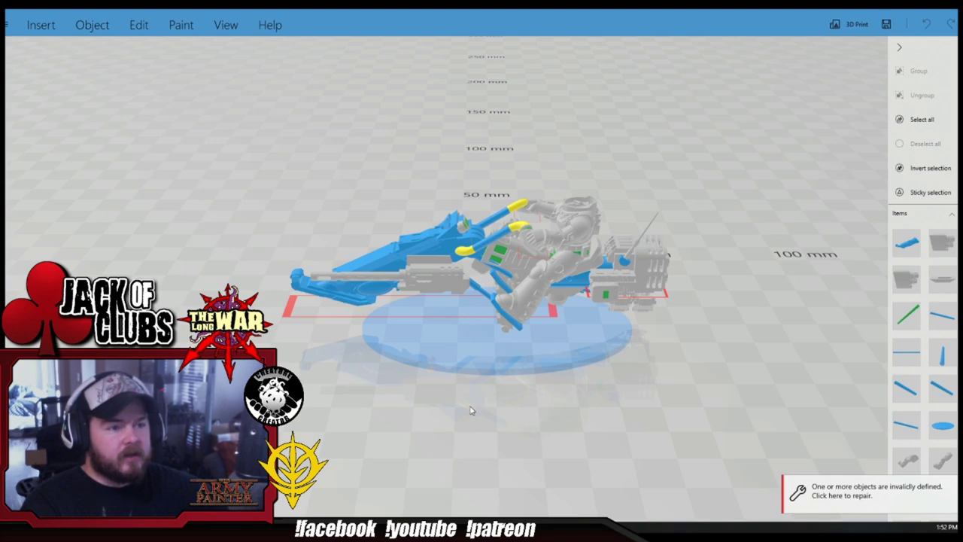
{"action": "left_click_drag", "start_coordinate": [464, 387], "coordinate": [805, 364]}
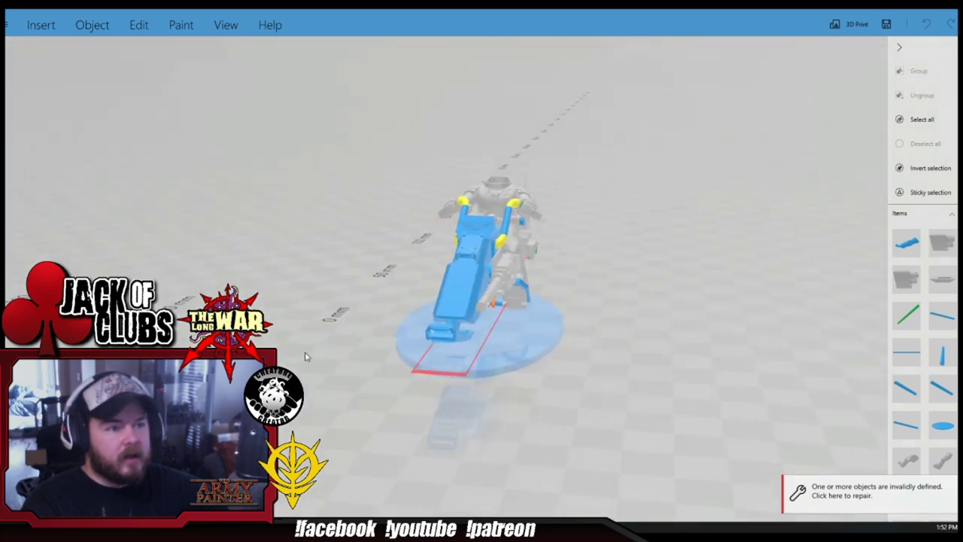
{"action": "left_click_drag", "start_coordinate": [323, 311], "coordinate": [532, 303]}
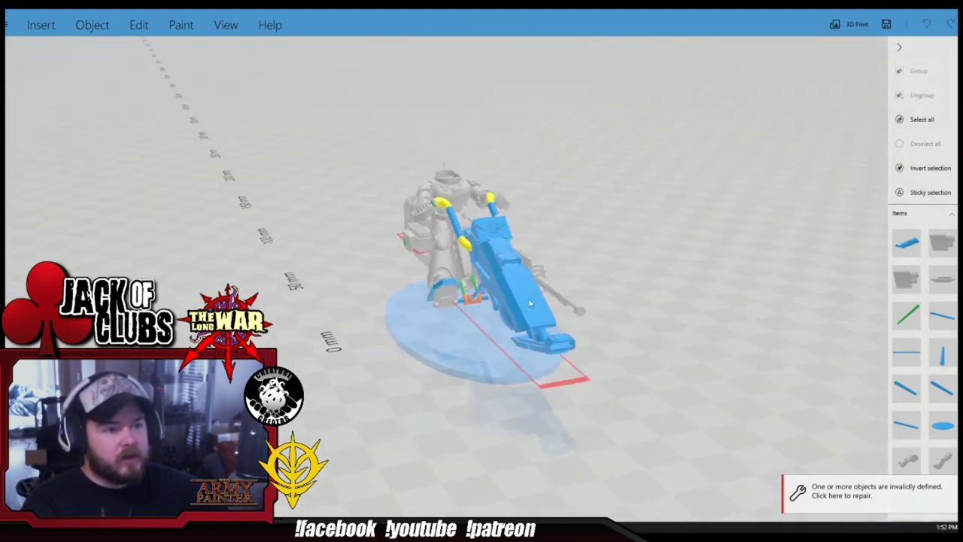
{"action": "left_click_drag", "start_coordinate": [700, 266], "coordinate": [503, 243]}
{"action": "left_click_drag", "start_coordinate": [669, 250], "coordinate": [497, 265]}
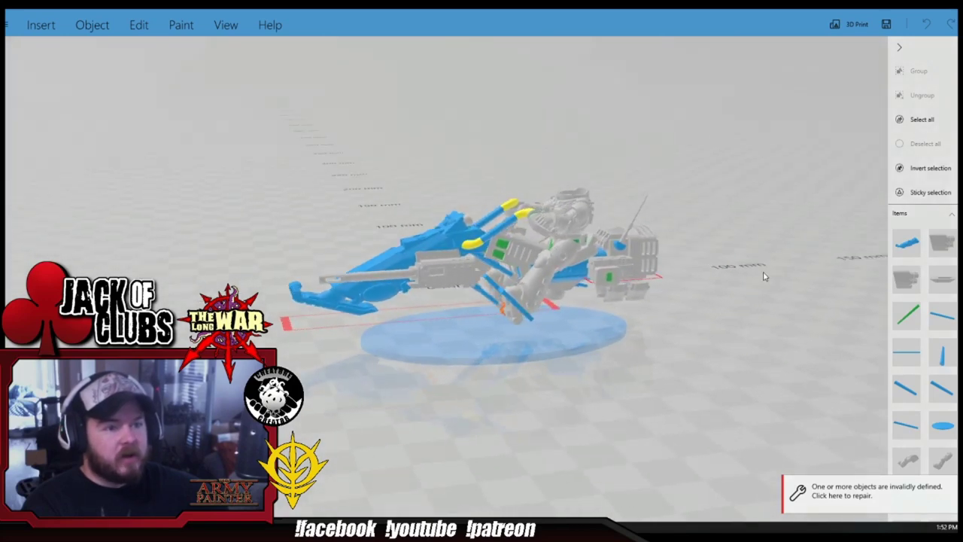
{"action": "left_click_drag", "start_coordinate": [764, 272], "coordinate": [471, 216]}
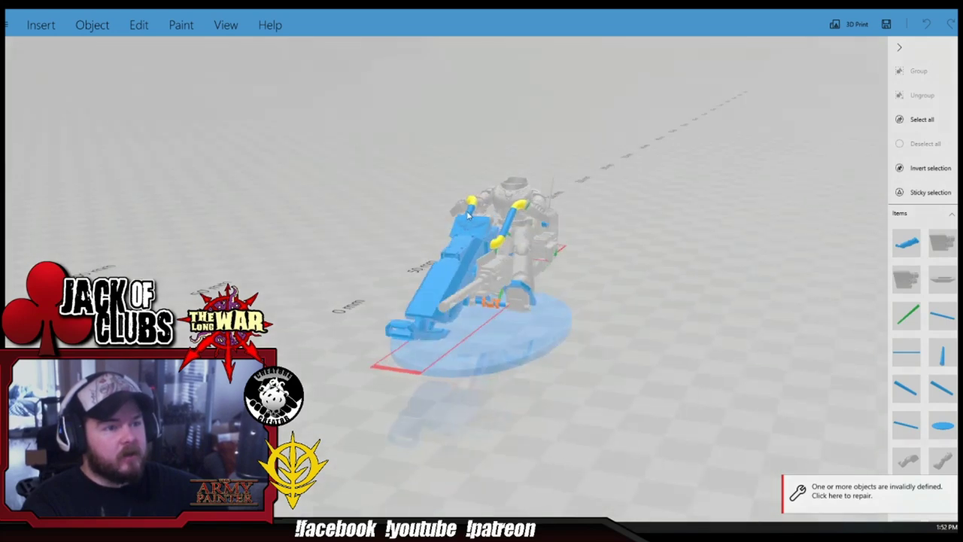
- Orbit down to low side-on views and zoom for a closer look from the left
{"action": "mouse_move", "coordinate": [660, 206]}
{"action": "left_mouse_down"}
{"action": "mouse_move", "coordinate": [522, 212]}
{"action": "mouse_move", "coordinate": [623, 170]}
{"action": "mouse_move", "coordinate": [541, 196]}
{"action": "mouse_move", "coordinate": [613, 146]}
{"action": "mouse_move", "coordinate": [654, 195]}
{"action": "left_mouse_up"}
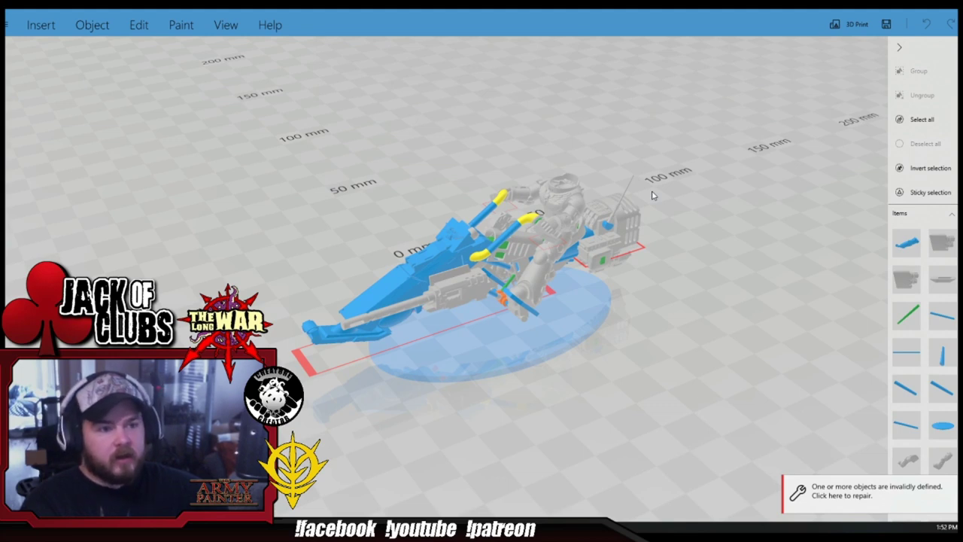
{"action": "left_click_drag", "start_coordinate": [675, 286], "coordinate": [637, 329]}
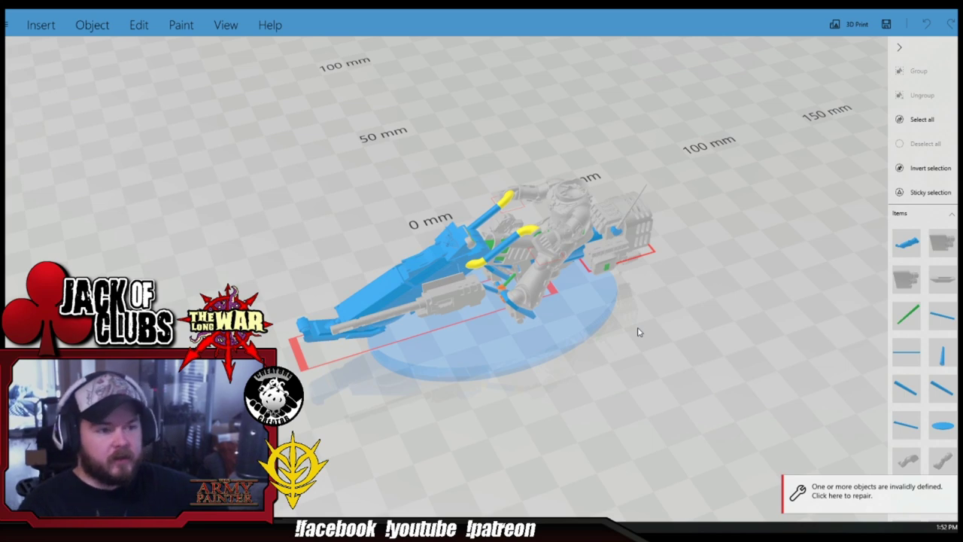
{"action": "left_click_drag", "start_coordinate": [644, 384], "coordinate": [681, 311]}
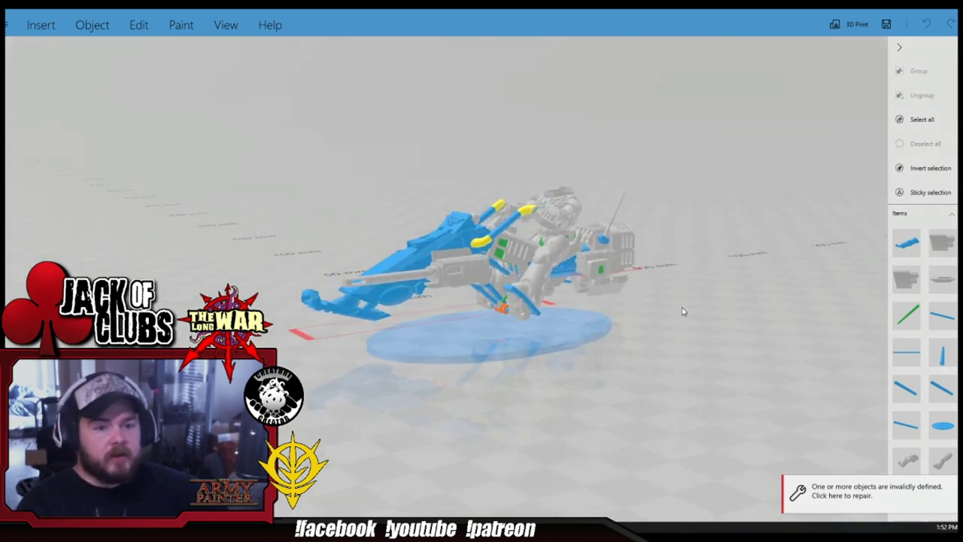
{"action": "scroll", "coordinate": [915, 309], "scroll_direction": "down", "scroll_amount": 3}
{"action": "scroll", "coordinate": [916, 309], "scroll_direction": "down", "scroll_amount": 10}
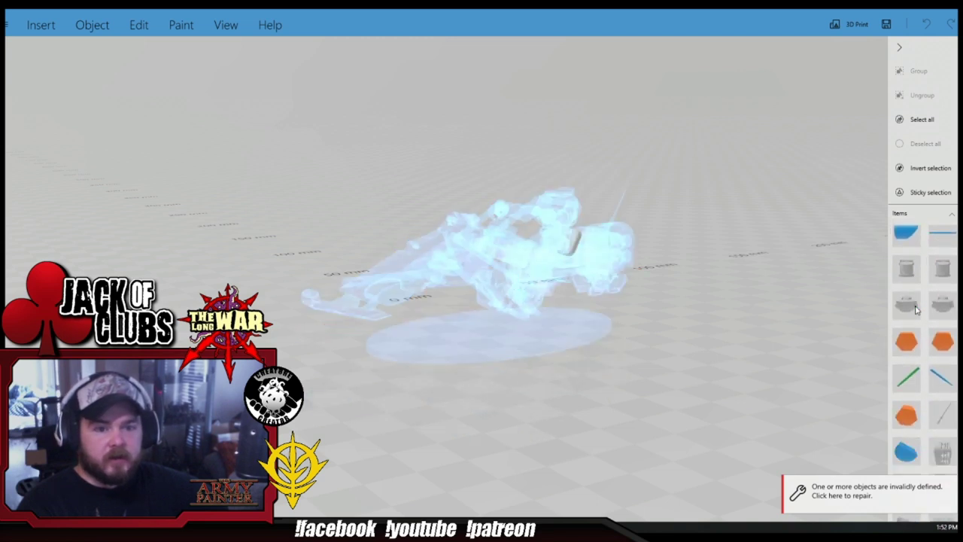
{"action": "scroll", "coordinate": [916, 310], "scroll_direction": "down", "scroll_amount": 2}
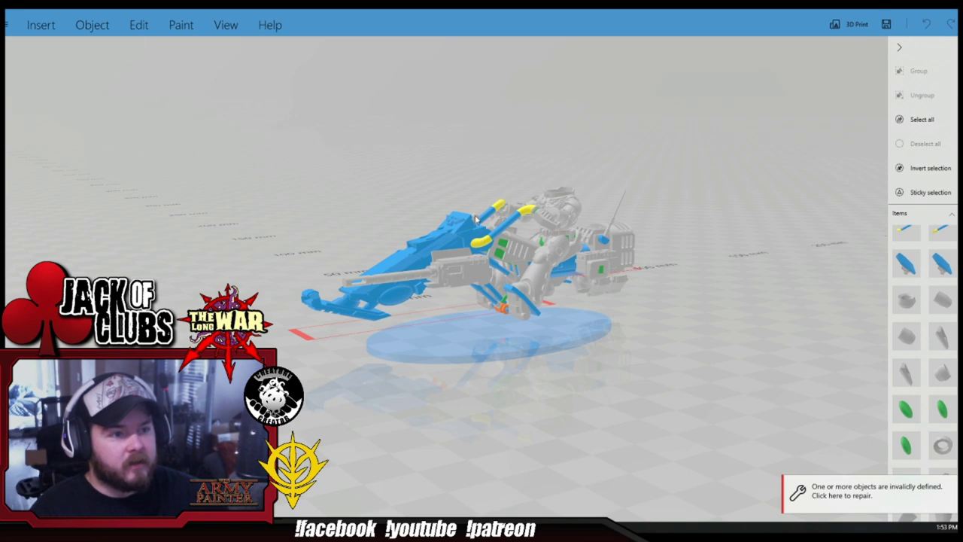
{"action": "left_click_drag", "start_coordinate": [295, 228], "coordinate": [602, 308]}
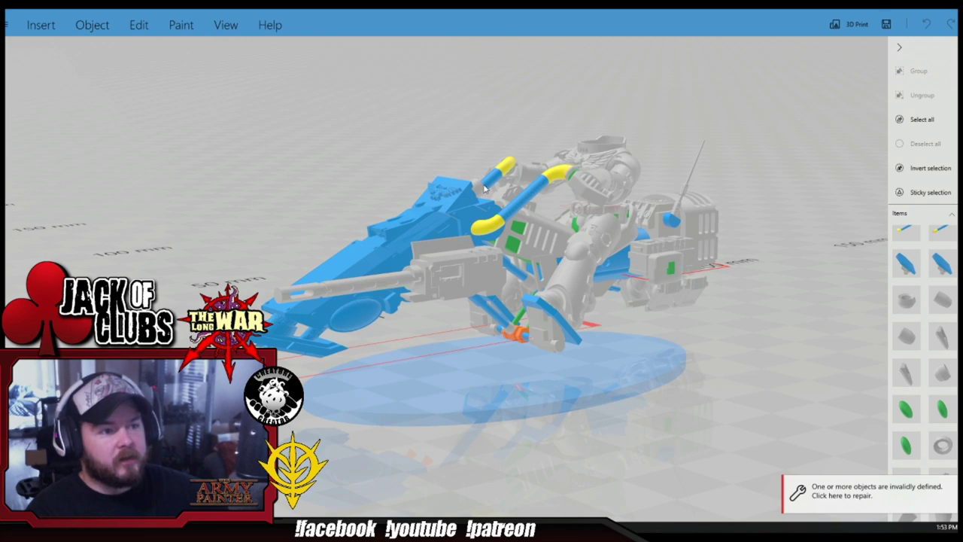
{"action": "left_click_drag", "start_coordinate": [303, 183], "coordinate": [643, 329]}
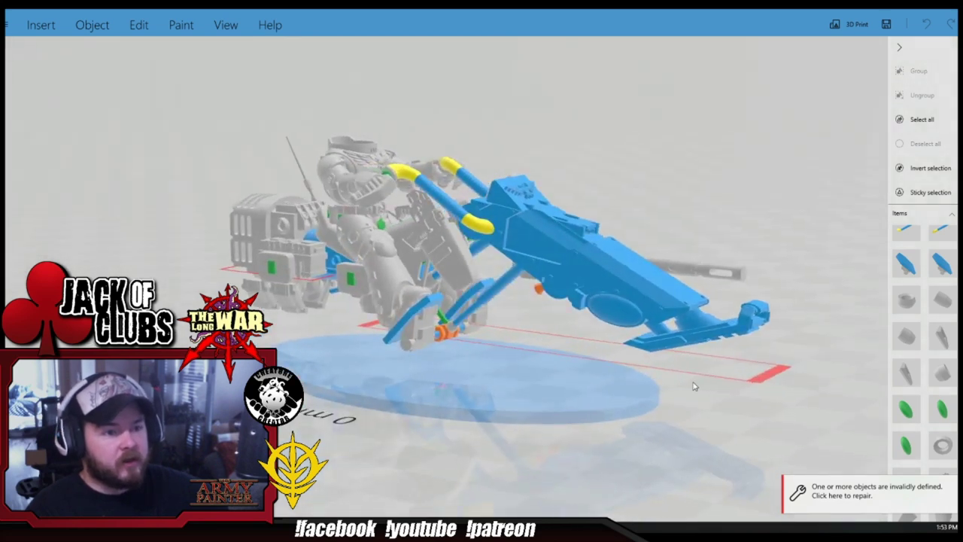
{"action": "left_click_drag", "start_coordinate": [695, 387], "coordinate": [747, 392]}
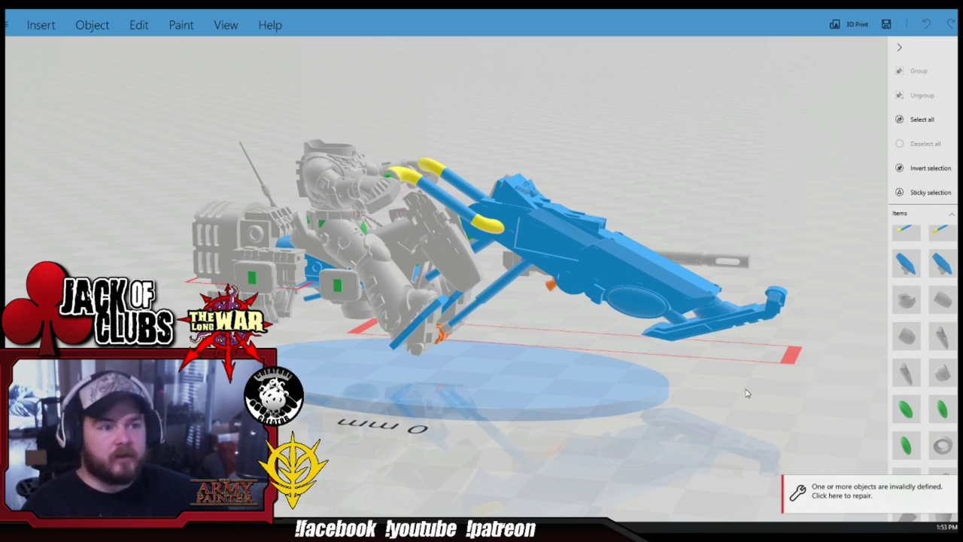
{"action": "right_click_drag", "start_coordinate": [744, 200], "coordinate": [679, 224]}
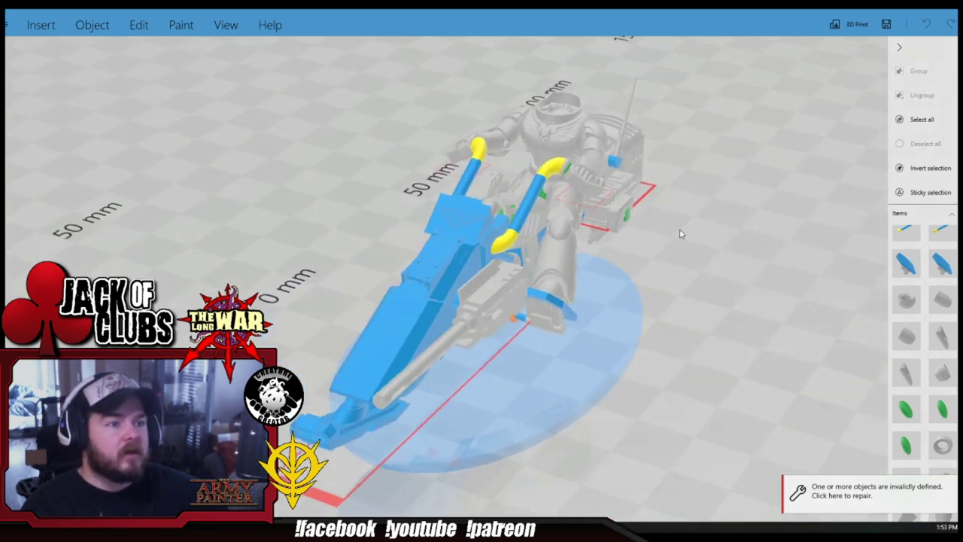
{"action": "left_click_drag", "start_coordinate": [680, 234], "coordinate": [646, 243]}
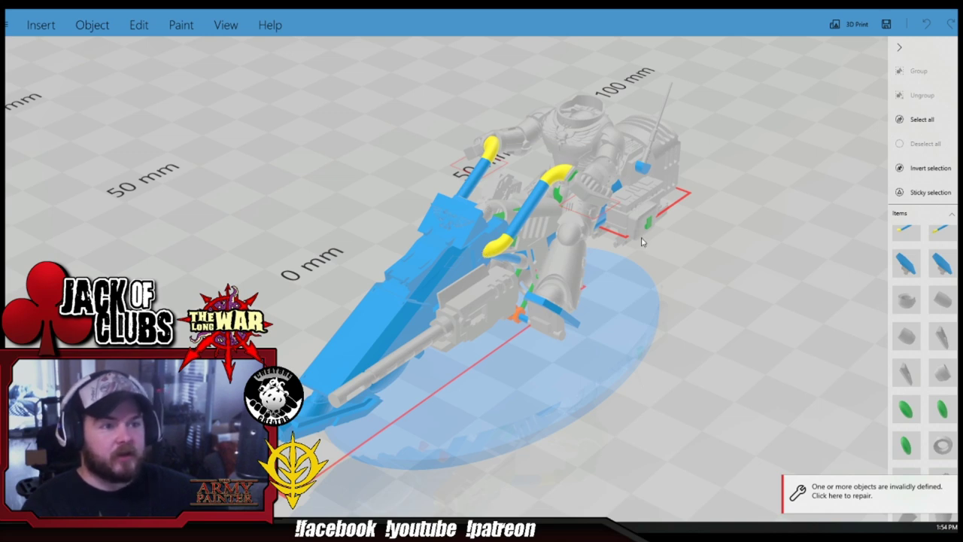
{"action": "left_click_drag", "start_coordinate": [694, 298], "coordinate": [548, 273]}
{"action": "left_click_drag", "start_coordinate": [764, 359], "coordinate": [740, 353]}
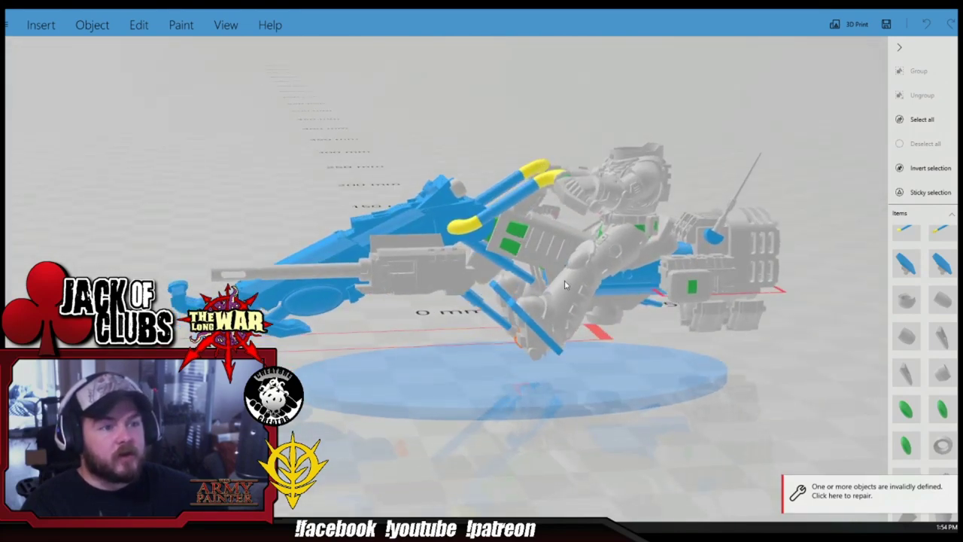
{"action": "left_click_drag", "start_coordinate": [701, 340], "coordinate": [649, 356]}
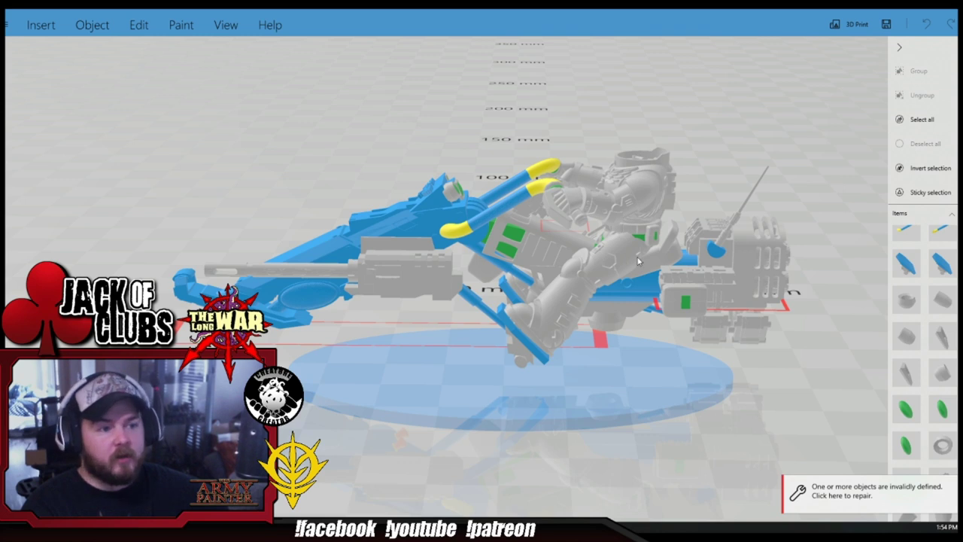
{"action": "left_click_drag", "start_coordinate": [672, 347], "coordinate": [467, 271]}
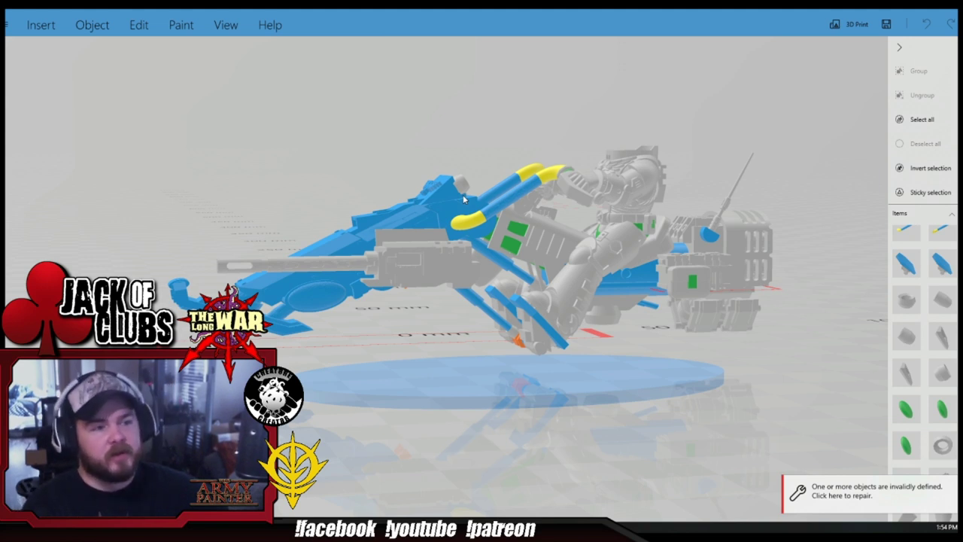
{"action": "mouse_move", "coordinate": [448, 311]}
{"action": "right_mouse_down"}
{"action": "mouse_move", "coordinate": [476, 303]}
{"action": "mouse_move", "coordinate": [456, 311]}
{"action": "right_mouse_up"}
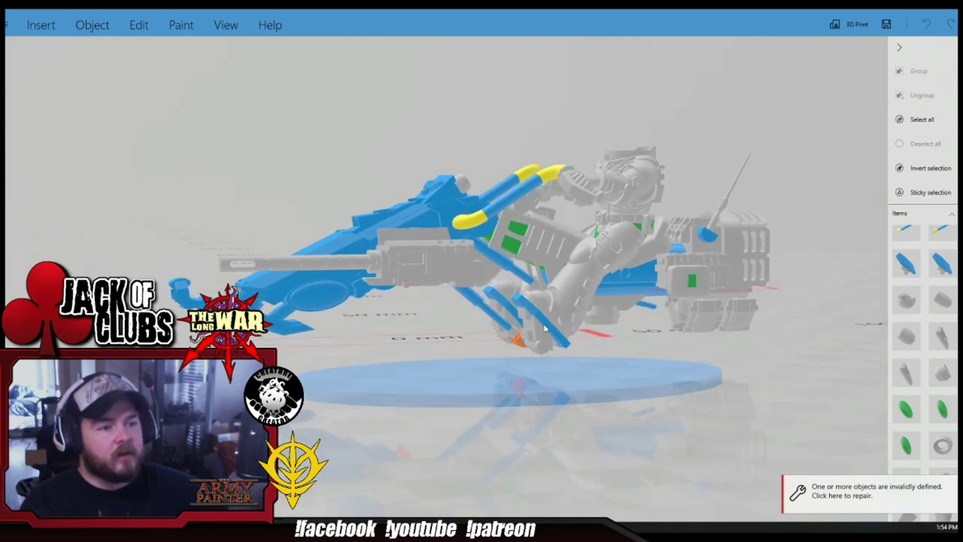
{"action": "right_click_drag", "start_coordinate": [675, 340], "coordinate": [660, 391]}
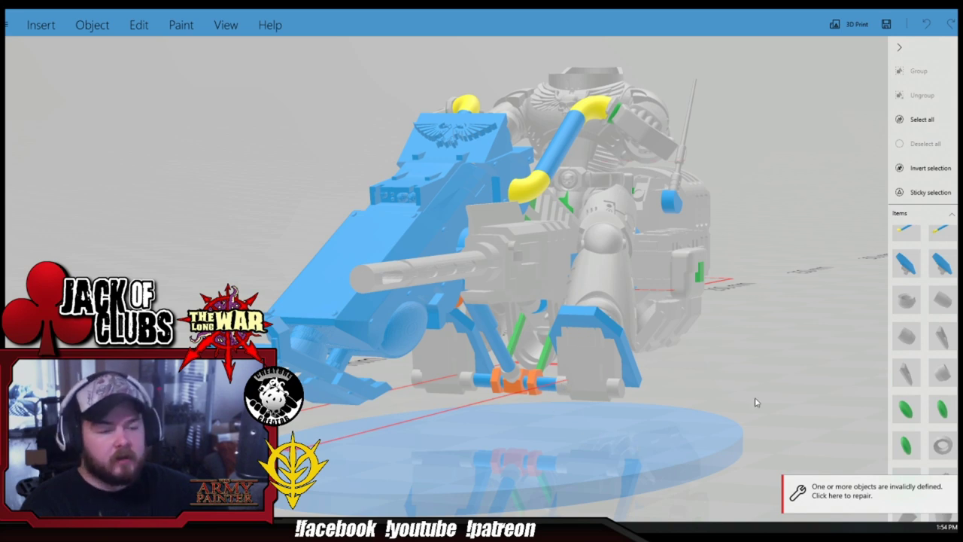
{"action": "right_click_drag", "start_coordinate": [755, 400], "coordinate": [732, 348]}
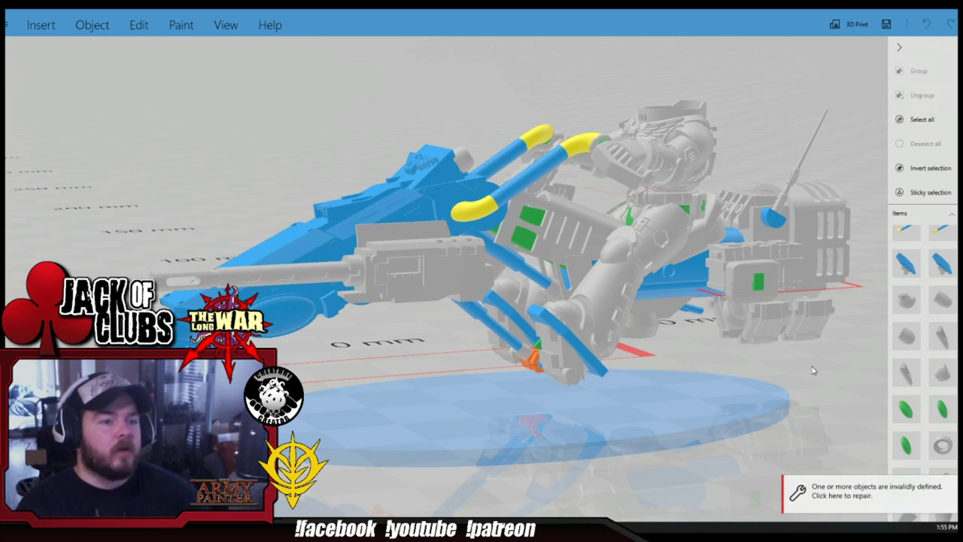
{"action": "right_click_drag", "start_coordinate": [813, 368], "coordinate": [565, 362]}
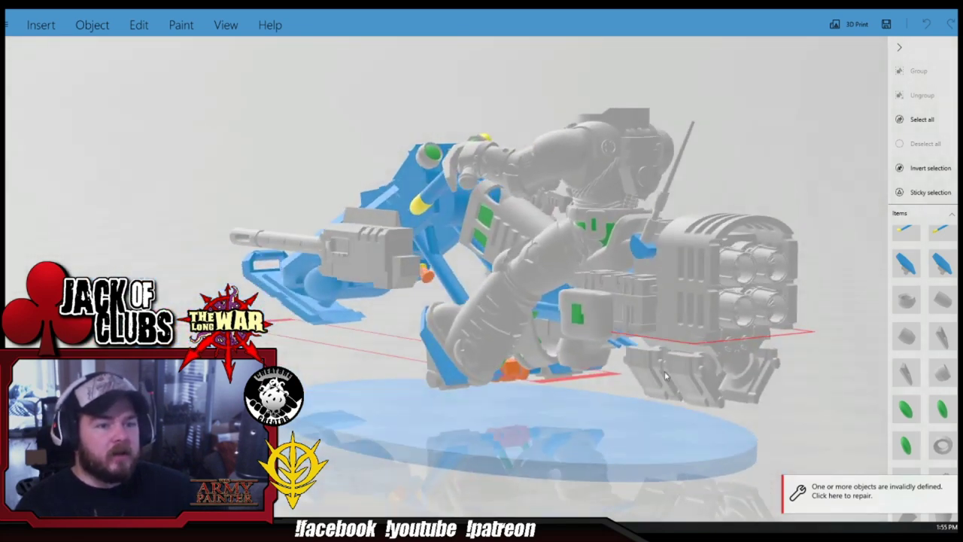
{"action": "right_click_drag", "start_coordinate": [833, 384], "coordinate": [819, 358]}
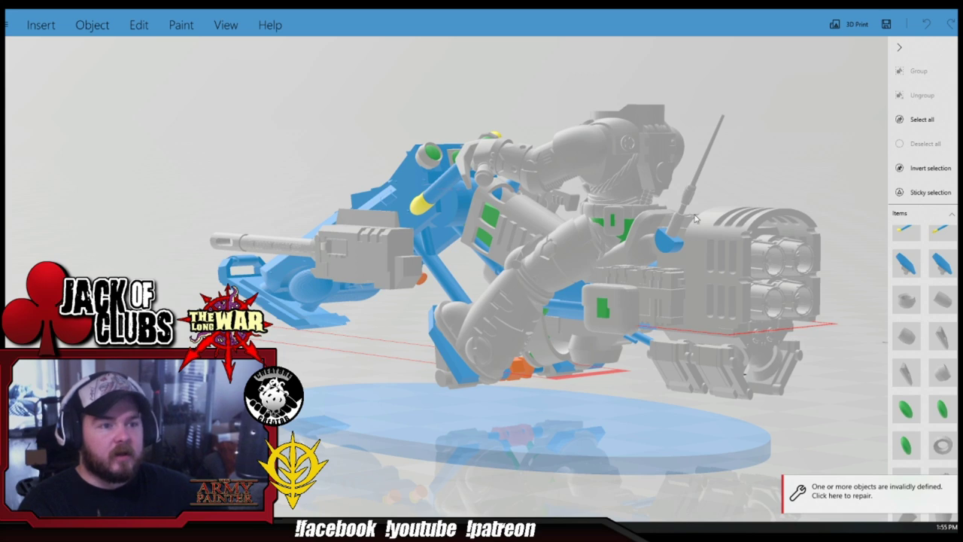
{"action": "scroll", "coordinate": [762, 181], "scroll_direction": "down", "scroll_amount": 2}
{"action": "scroll", "coordinate": [643, 210], "scroll_direction": "down", "scroll_amount": 2}
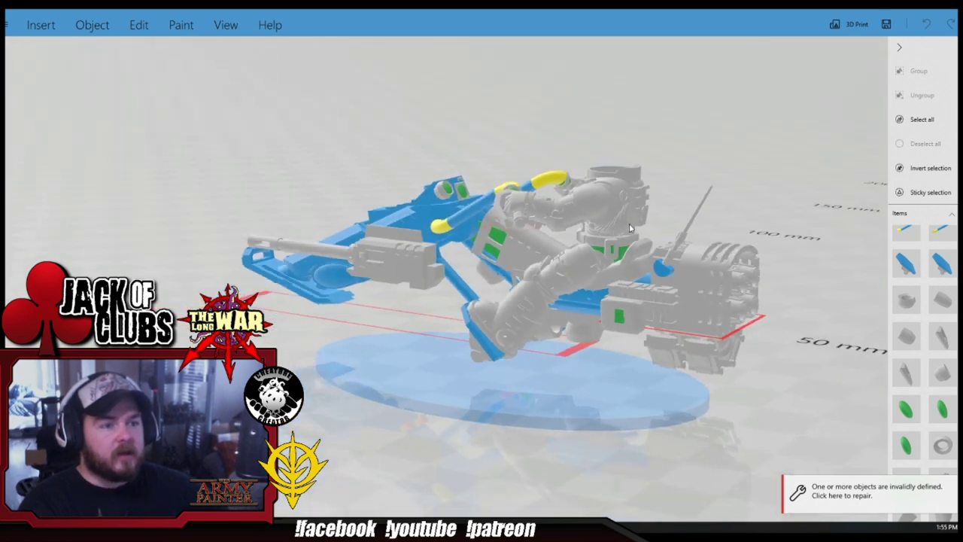
{"action": "right_click_drag", "start_coordinate": [647, 128], "coordinate": [613, 155]}
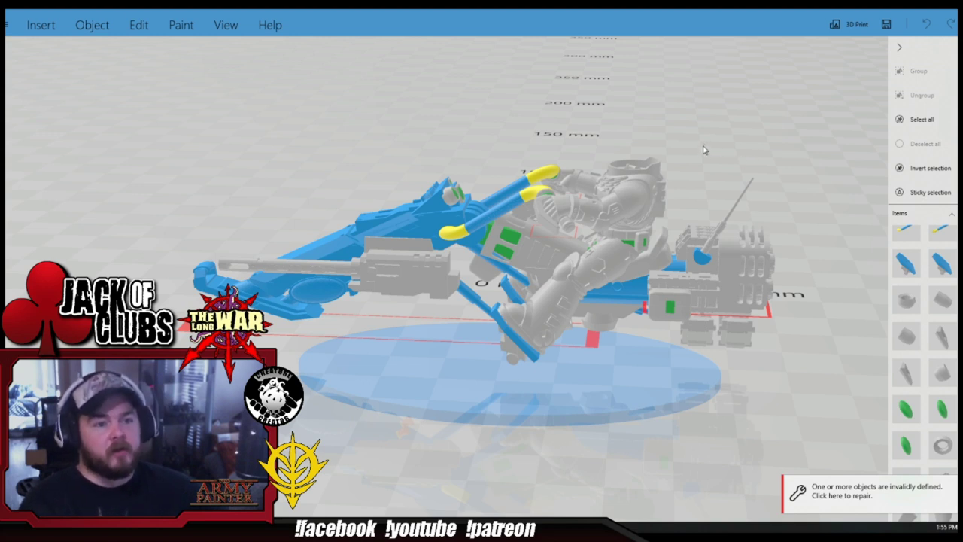
{"action": "left_click_drag", "start_coordinate": [704, 150], "coordinate": [737, 140]}
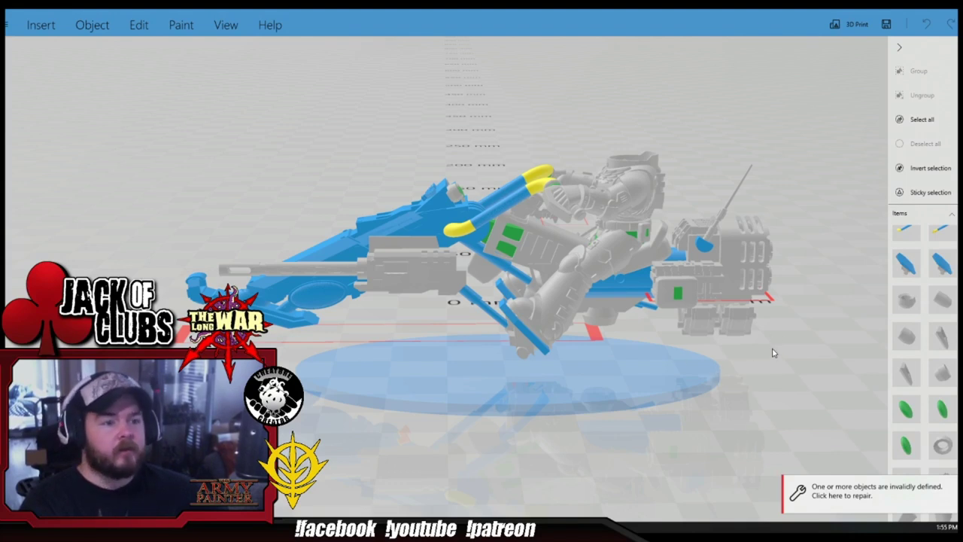
{"action": "scroll", "coordinate": [781, 371], "scroll_direction": "up", "scroll_amount": 1}
{"action": "scroll", "coordinate": [780, 371], "scroll_direction": "up", "scroll_amount": 1}
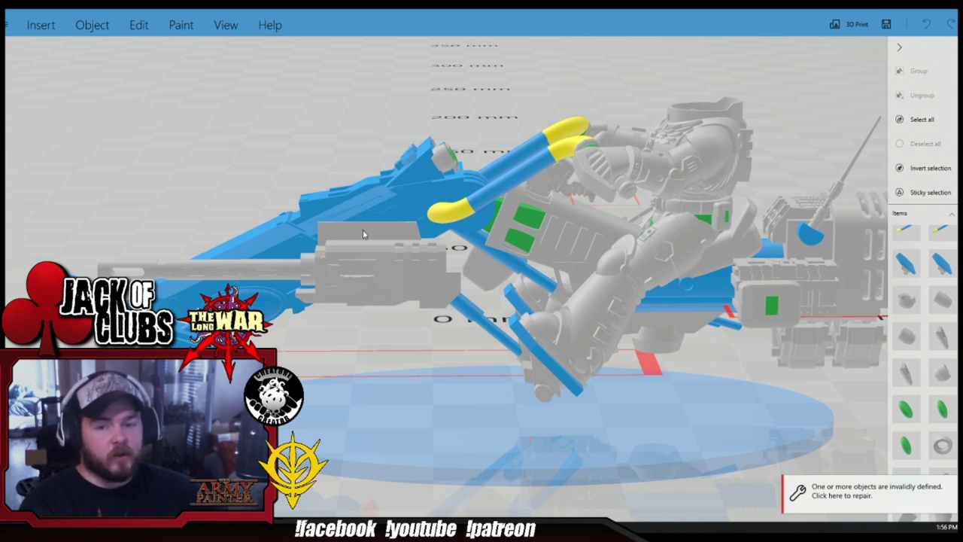
{"action": "right_click_drag", "start_coordinate": [514, 89], "coordinate": [587, 309]}
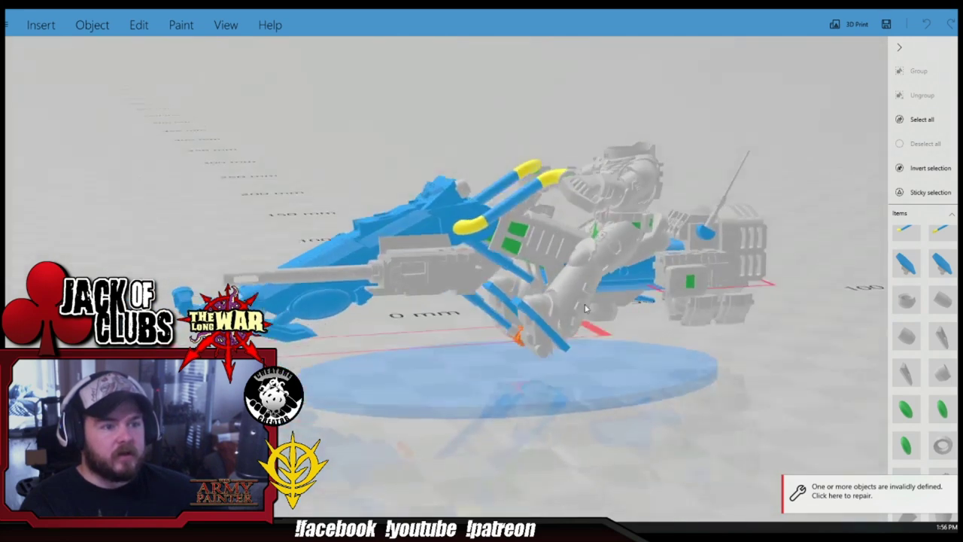
{"action": "right_click_drag", "start_coordinate": [625, 335], "coordinate": [649, 382]}
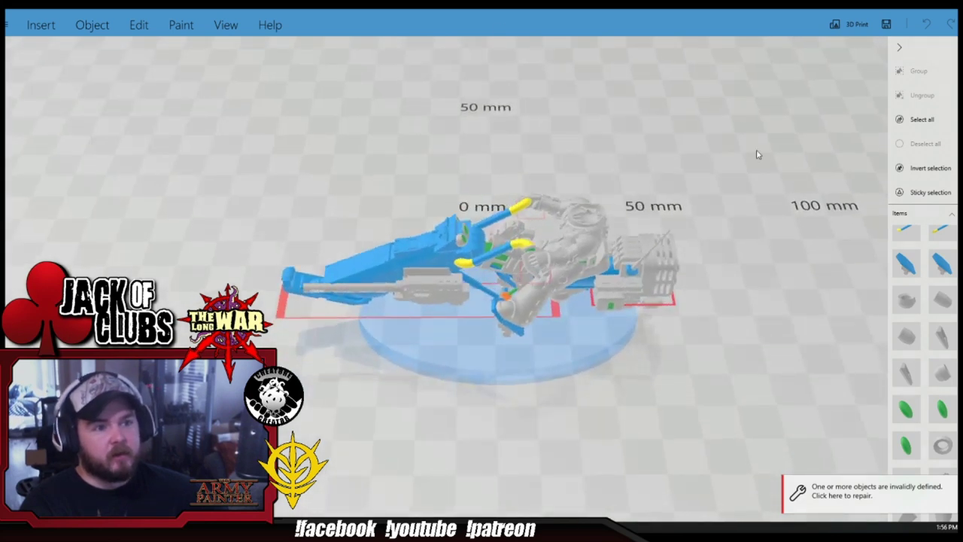
- Select the oval base and show its 76 × 46 × 2 mm scale dimensions
{"action": "scroll", "coordinate": [569, 342], "scroll_direction": "down", "scroll_amount": 2}
{"action": "left_click", "coordinate": [570, 343]}
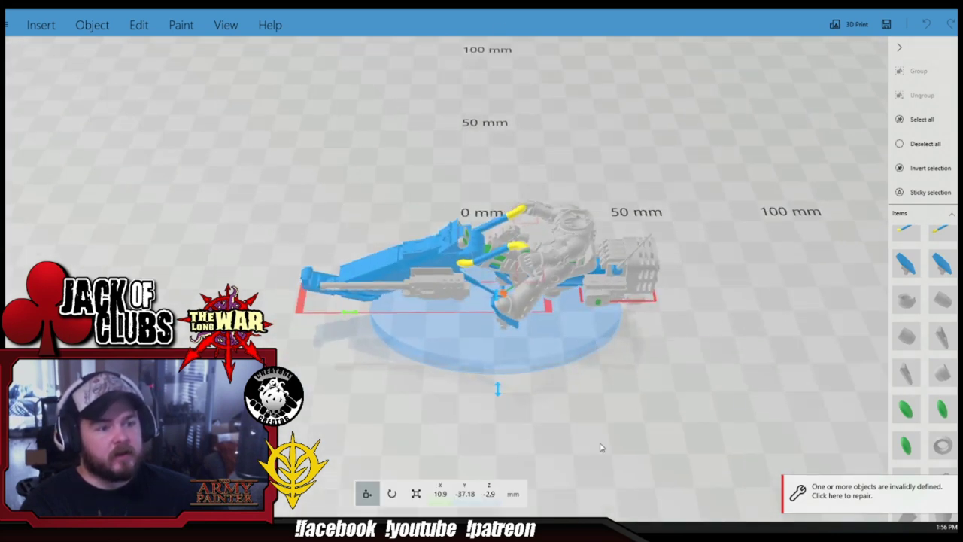
{"action": "left_click", "coordinate": [417, 494]}
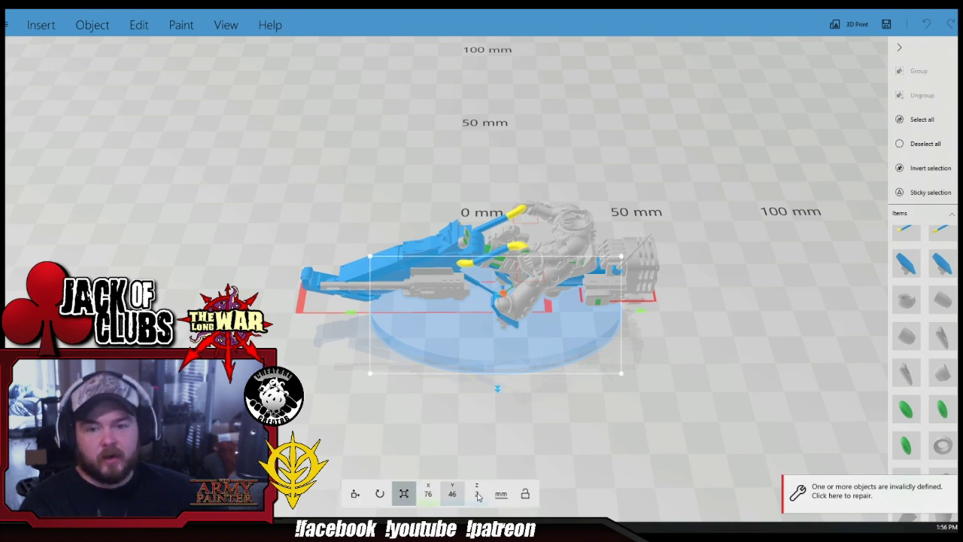
{"action": "left_click_drag", "start_coordinate": [576, 439], "coordinate": [694, 383]}
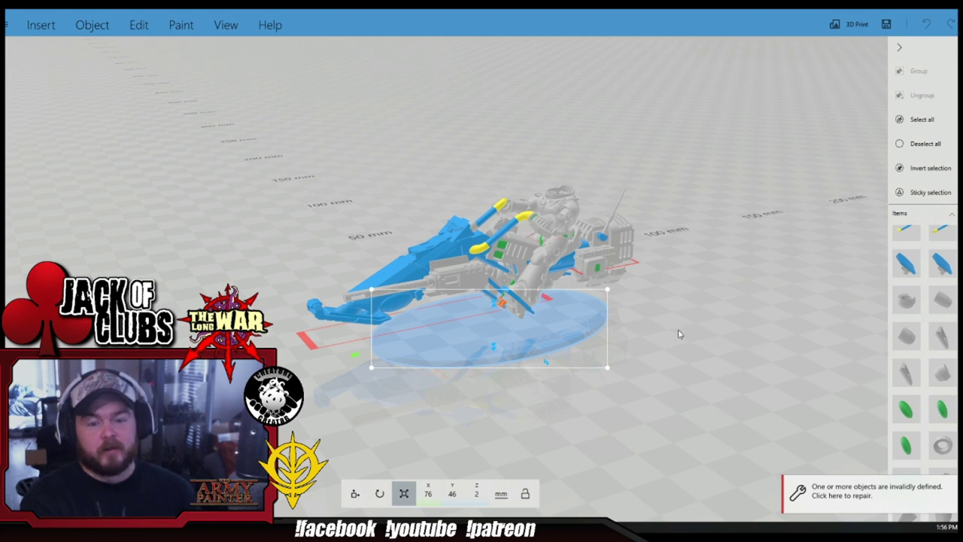
{"action": "scroll", "coordinate": [640, 380], "scroll_direction": "up", "scroll_amount": 2}
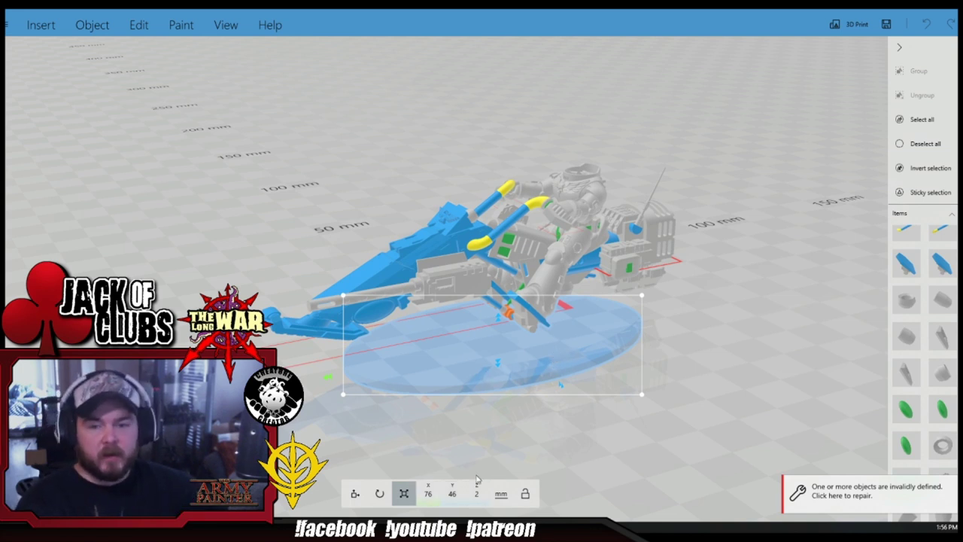
- Delete the oval base, then undo to restore it beneath the bike
{"action": "left_click_drag", "start_coordinate": [667, 429], "coordinate": [710, 382]}
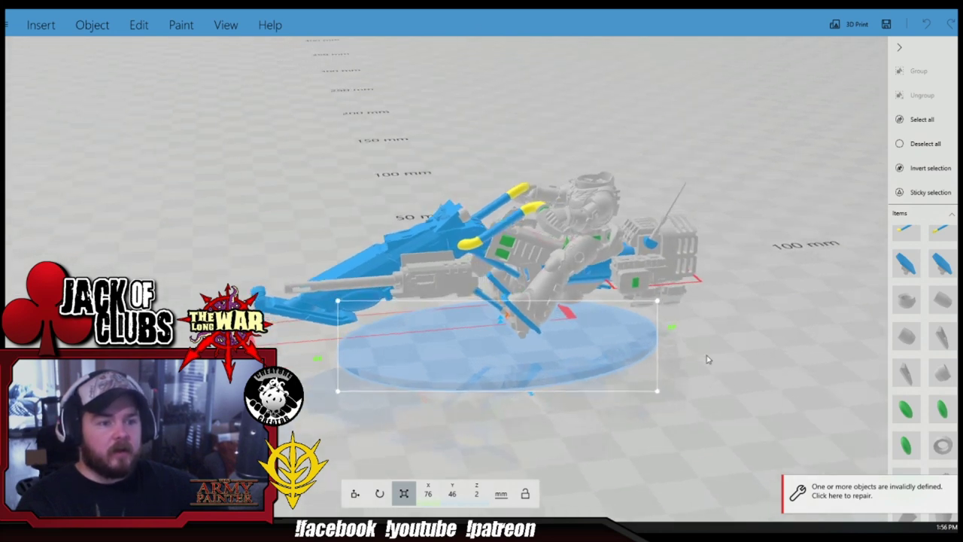
{"action": "left_click_drag", "start_coordinate": [775, 336], "coordinate": [751, 333]}
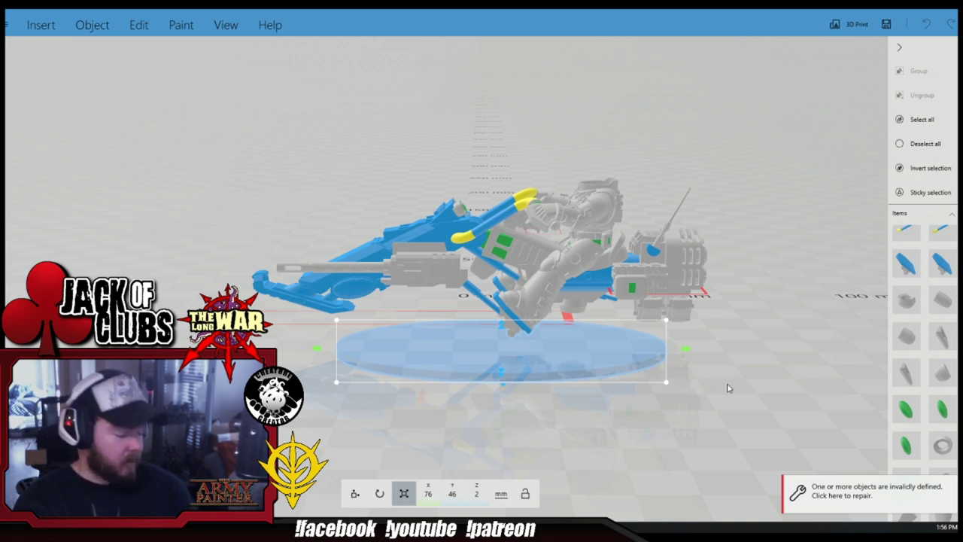
{"action": "key", "text": "Delete"}
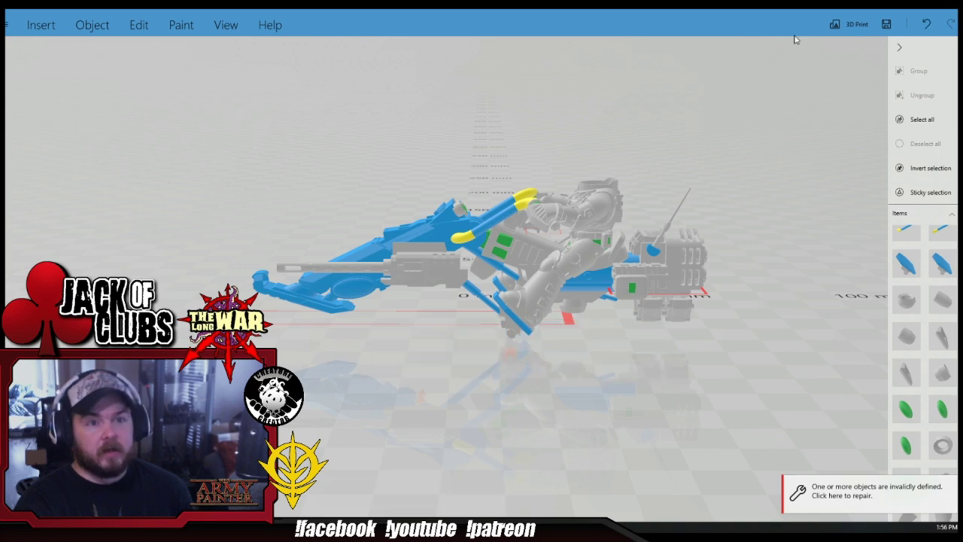
{"action": "left_click", "coordinate": [928, 25]}
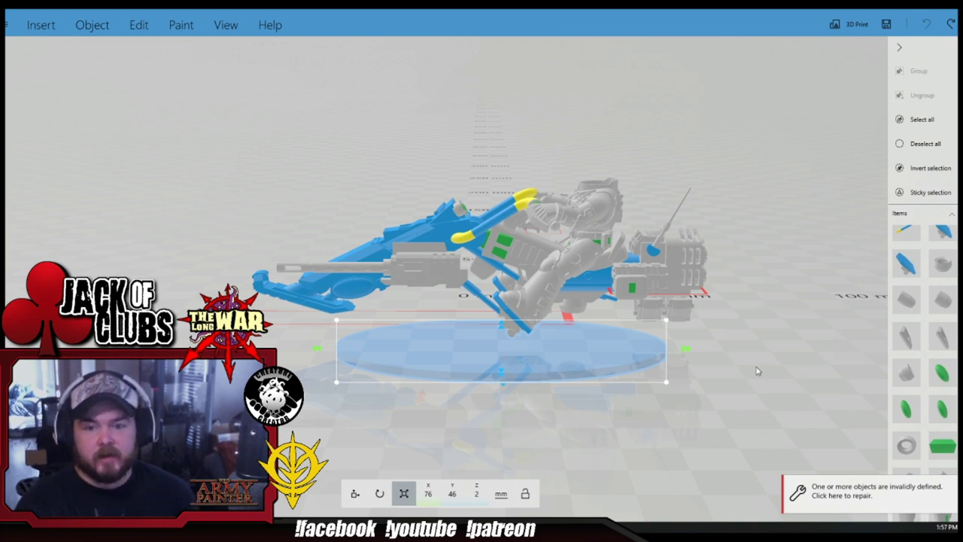
{"action": "scroll", "coordinate": [768, 394], "scroll_direction": "up", "scroll_amount": 2}
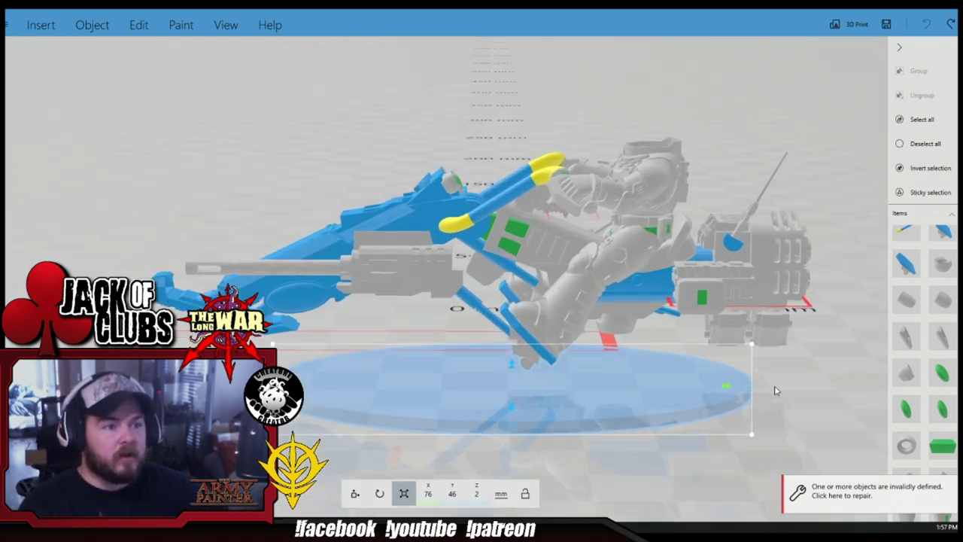
{"action": "scroll", "coordinate": [776, 388], "scroll_direction": "down", "scroll_amount": 1}
{"action": "left_click_drag", "start_coordinate": [679, 442], "coordinate": [690, 351]}
{"action": "left_click_drag", "start_coordinate": [766, 374], "coordinate": [758, 347]}
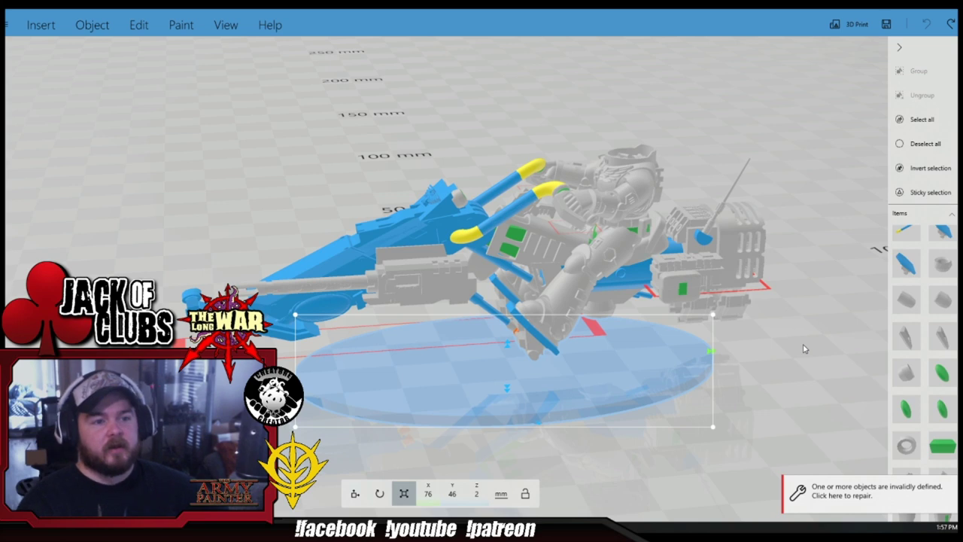
{"action": "left_click_drag", "start_coordinate": [802, 347], "coordinate": [760, 350]}
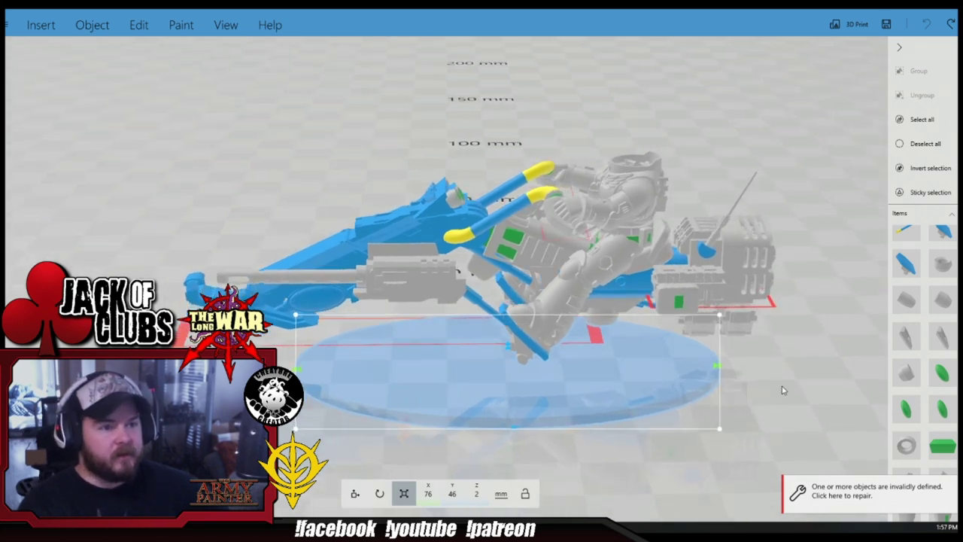
{"action": "scroll", "coordinate": [786, 393], "scroll_direction": "up", "scroll_amount": 2}
{"action": "left_click_drag", "start_coordinate": [854, 412], "coordinate": [728, 377]}
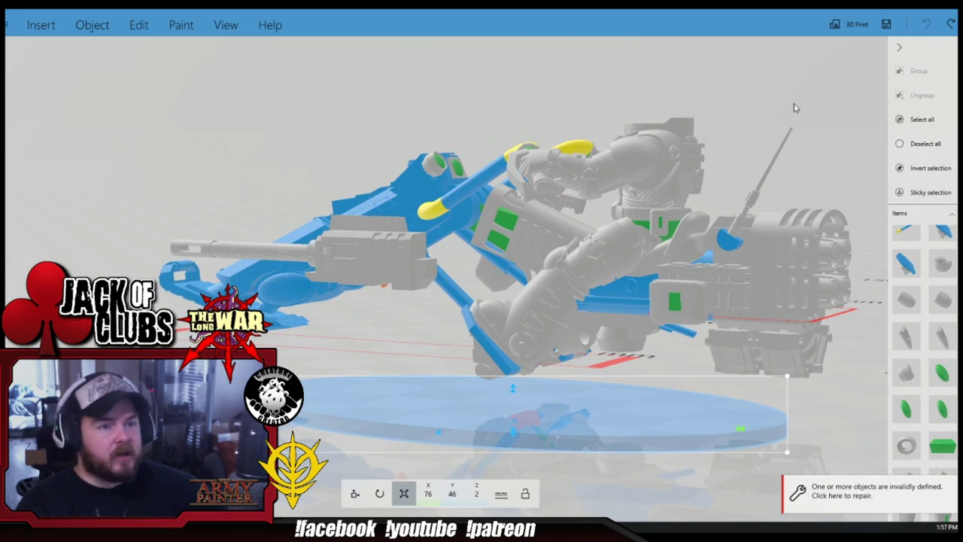
{"action": "left_click_drag", "start_coordinate": [794, 107], "coordinate": [751, 234]}
{"action": "left_click_drag", "start_coordinate": [695, 265], "coordinate": [759, 222]}
{"action": "left_click_drag", "start_coordinate": [636, 146], "coordinate": [740, 293]}
{"action": "left_click_drag", "start_coordinate": [453, 178], "coordinate": [552, 111]}
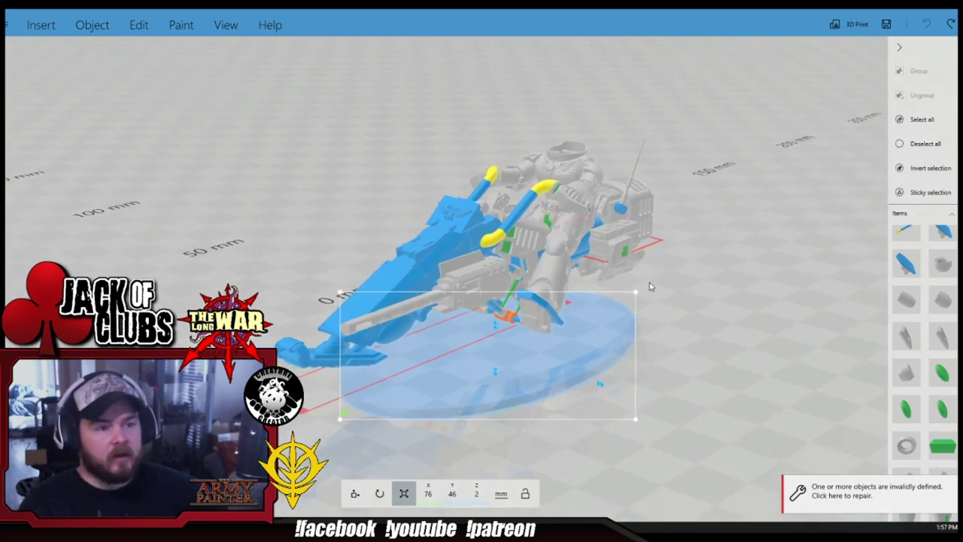
{"action": "left_click_drag", "start_coordinate": [707, 277], "coordinate": [648, 289]}
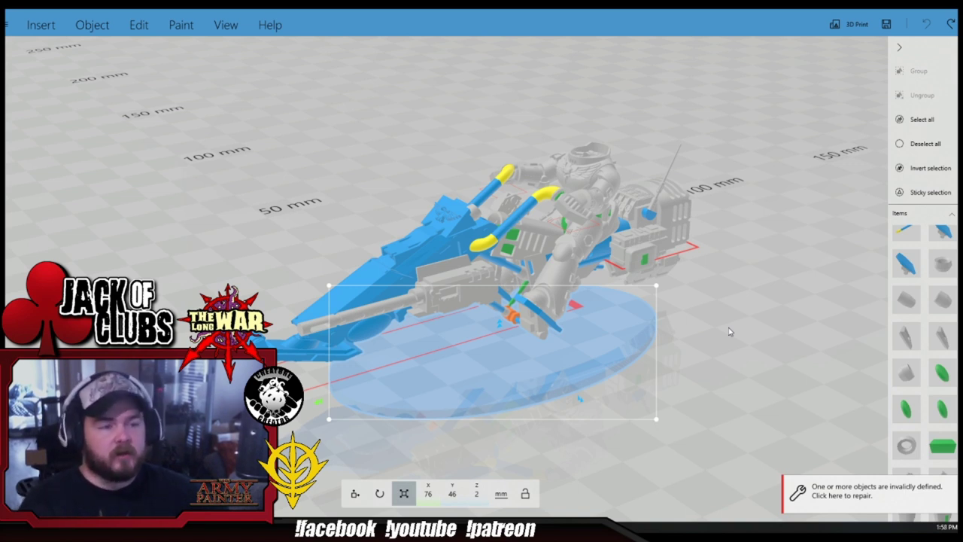
{"action": "right_click_drag", "start_coordinate": [728, 327], "coordinate": [722, 345]}
{"action": "scroll", "coordinate": [734, 349], "scroll_direction": "up", "scroll_amount": 2}
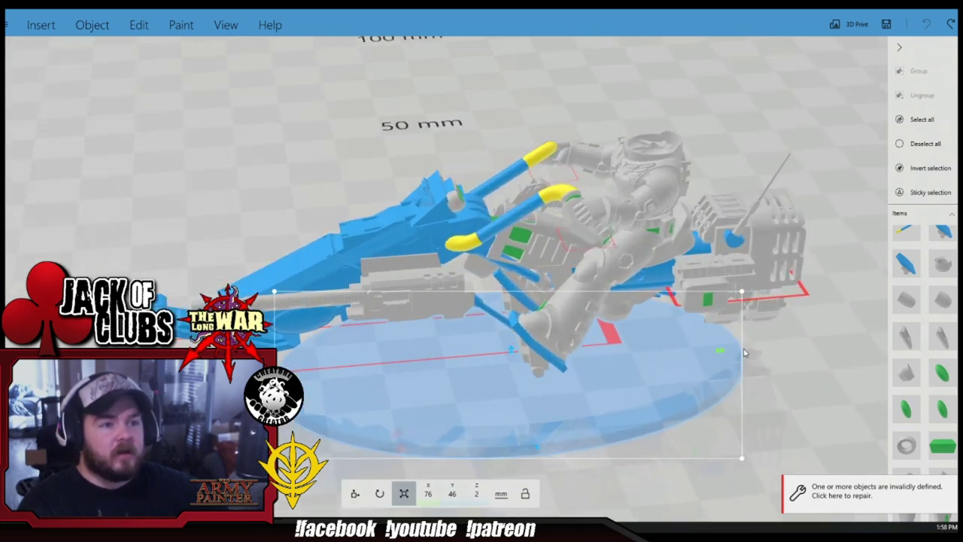
{"action": "right_click_drag", "start_coordinate": [727, 109], "coordinate": [390, 116]}
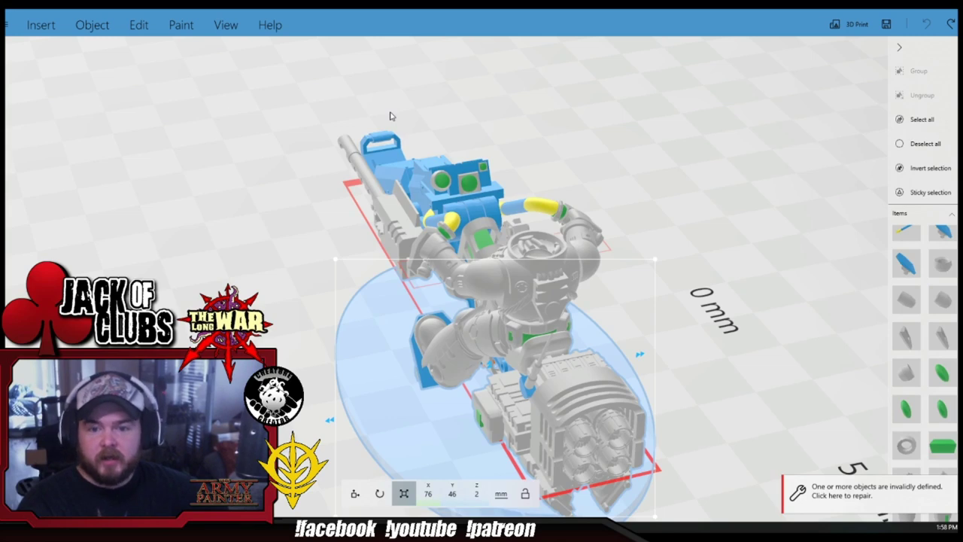
{"action": "right_click_drag", "start_coordinate": [498, 142], "coordinate": [769, 125]}
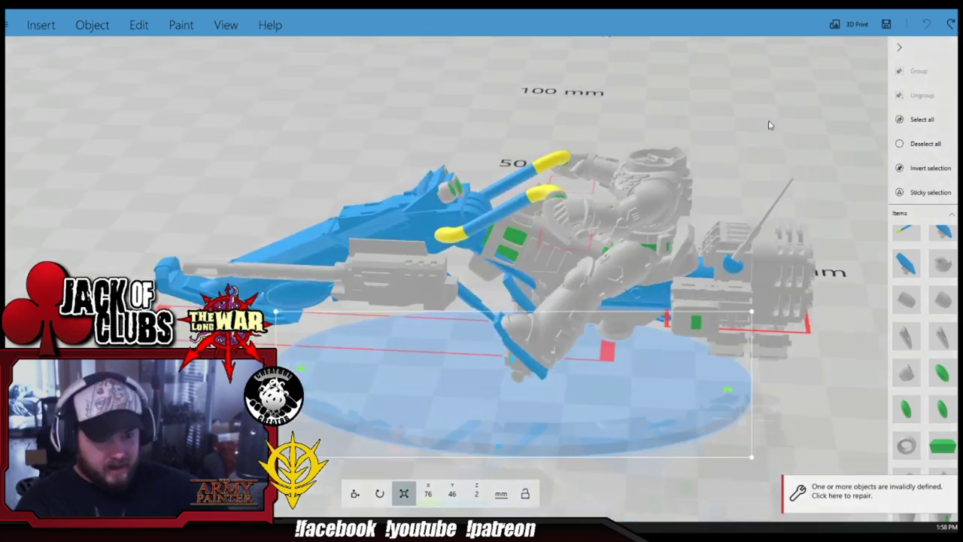
{"action": "scroll", "coordinate": [506, 112], "scroll_direction": "down", "scroll_amount": 5}
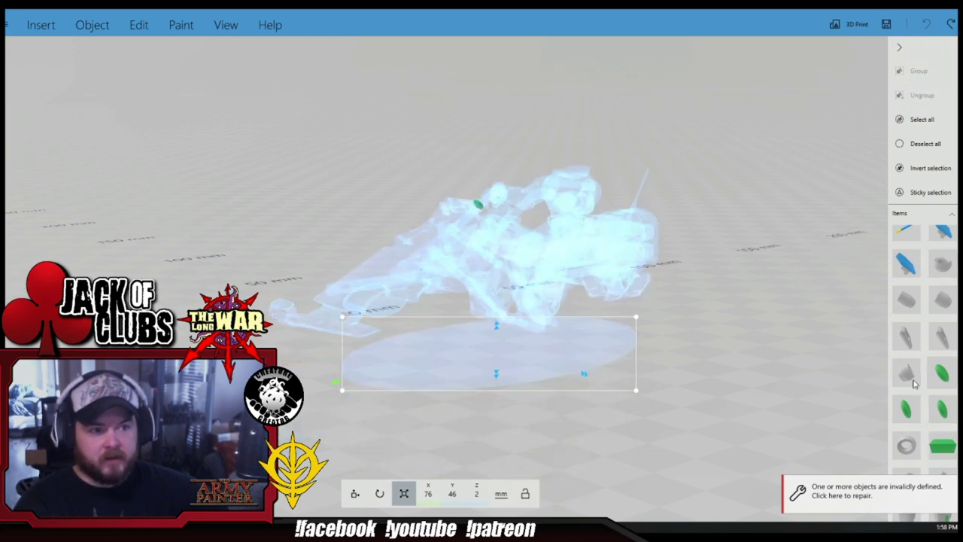
{"action": "left_click_drag", "start_coordinate": [792, 281], "coordinate": [696, 295]}
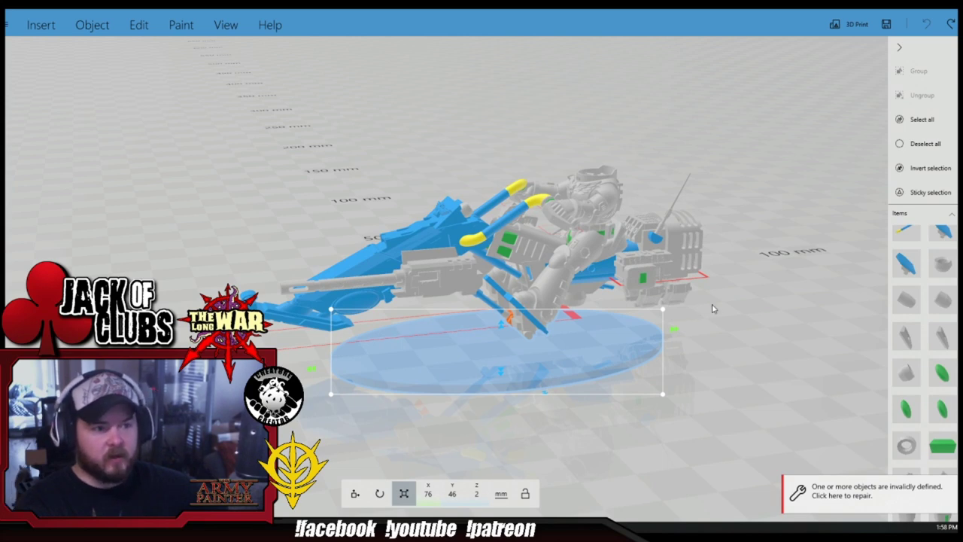
{"action": "left_click_drag", "start_coordinate": [713, 309], "coordinate": [656, 199]}
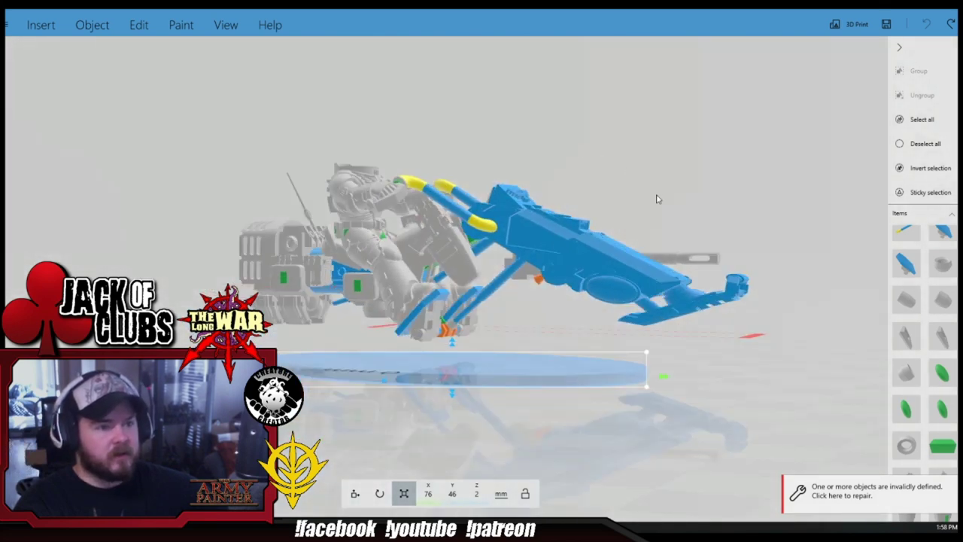
{"action": "left_click", "coordinate": [558, 235]}
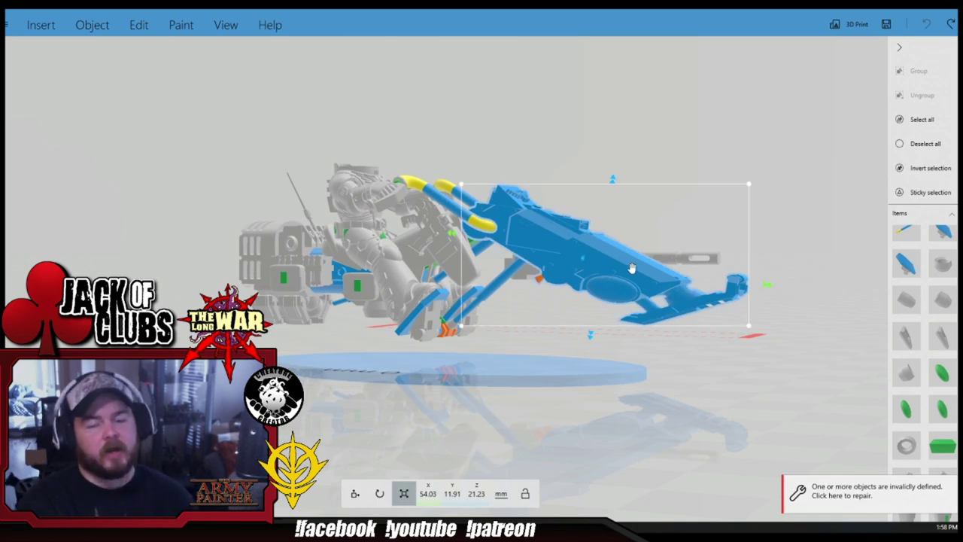
{"action": "left_click_drag", "start_coordinate": [703, 157], "coordinate": [535, 319]}
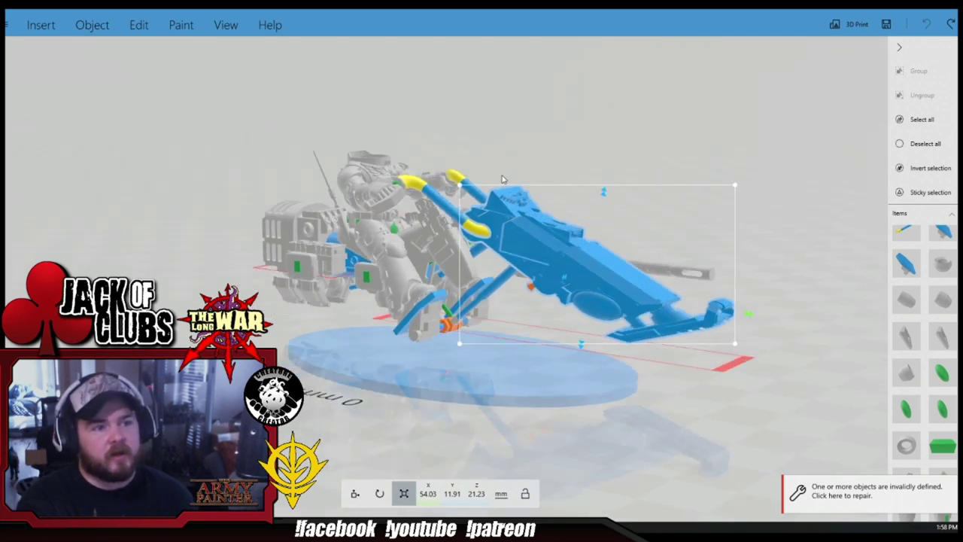
{"action": "left_click_drag", "start_coordinate": [578, 155], "coordinate": [652, 171]}
{"action": "scroll", "coordinate": [652, 171], "scroll_direction": "up", "scroll_amount": 4}
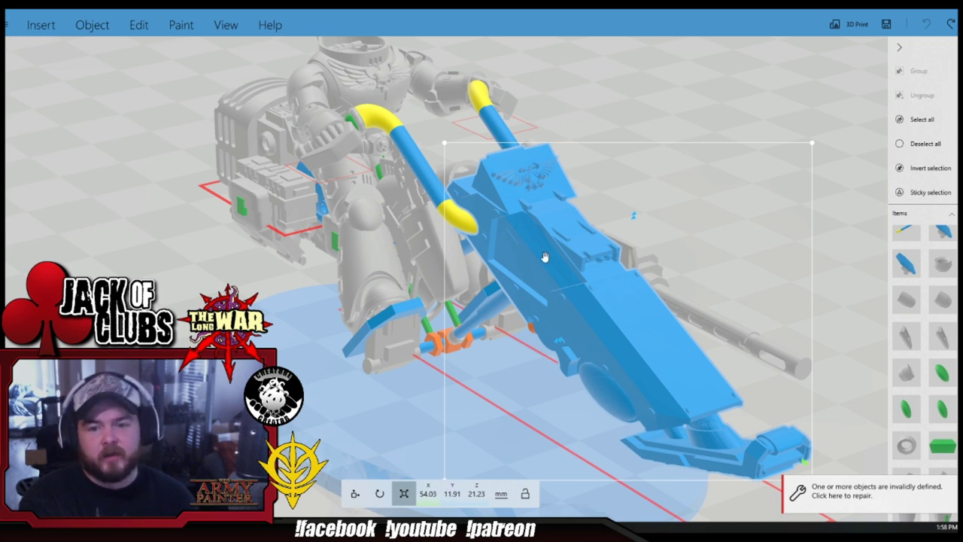
{"action": "scroll", "coordinate": [545, 257], "scroll_direction": "down", "scroll_amount": 2}
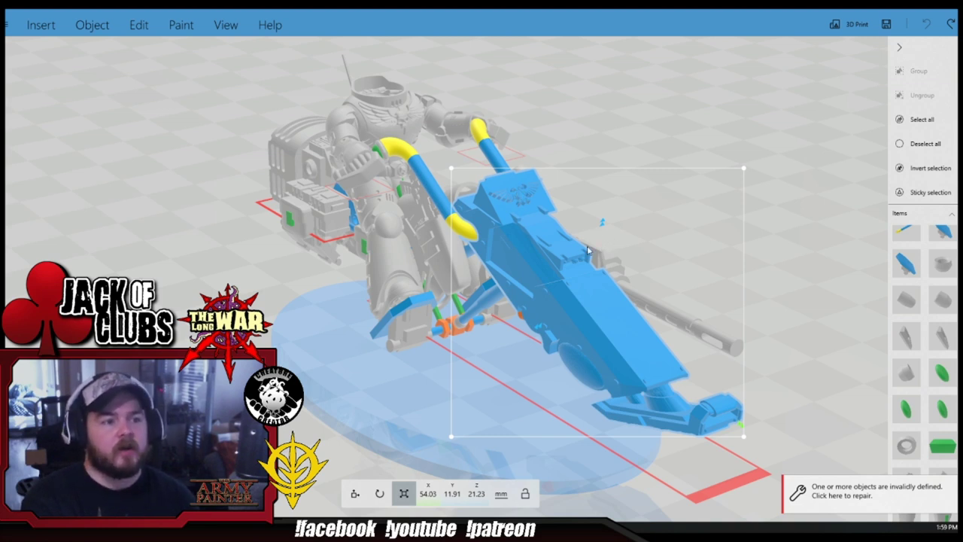
{"action": "scroll", "coordinate": [787, 320], "scroll_direction": "down", "scroll_amount": 3}
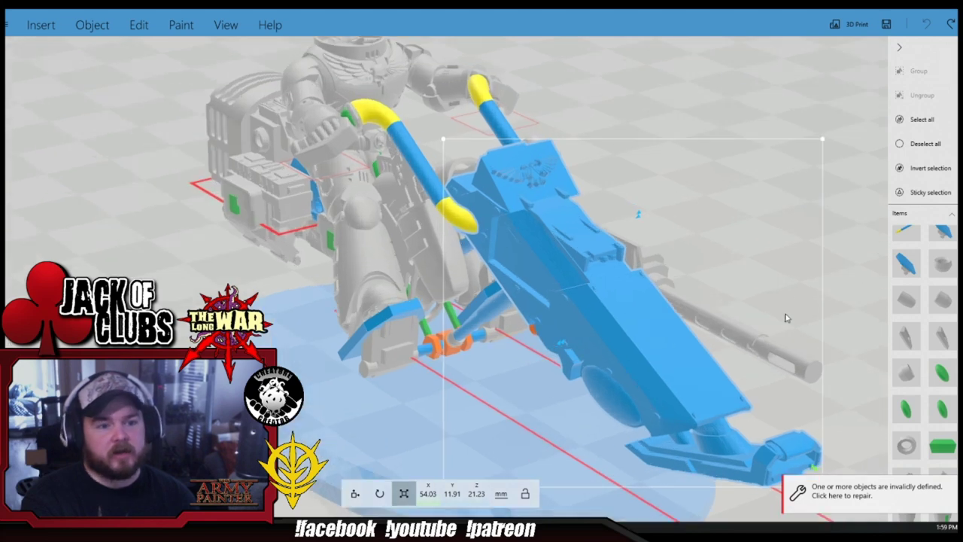
{"action": "left_click_drag", "start_coordinate": [762, 286], "coordinate": [610, 241]}
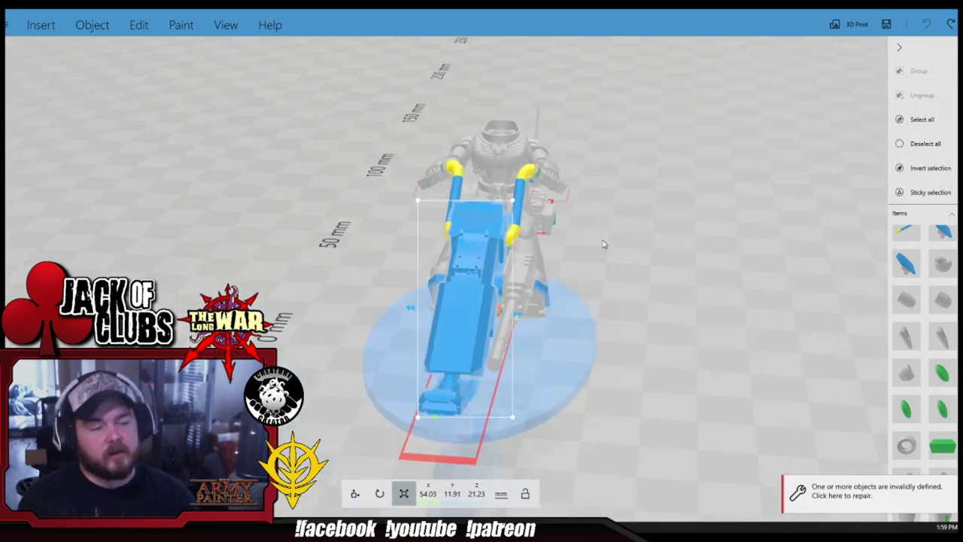
{"action": "mouse_move", "coordinate": [654, 233]}
{"action": "left_mouse_down"}
{"action": "mouse_move", "coordinate": [612, 228]}
{"action": "mouse_move", "coordinate": [667, 241]}
{"action": "left_mouse_up"}
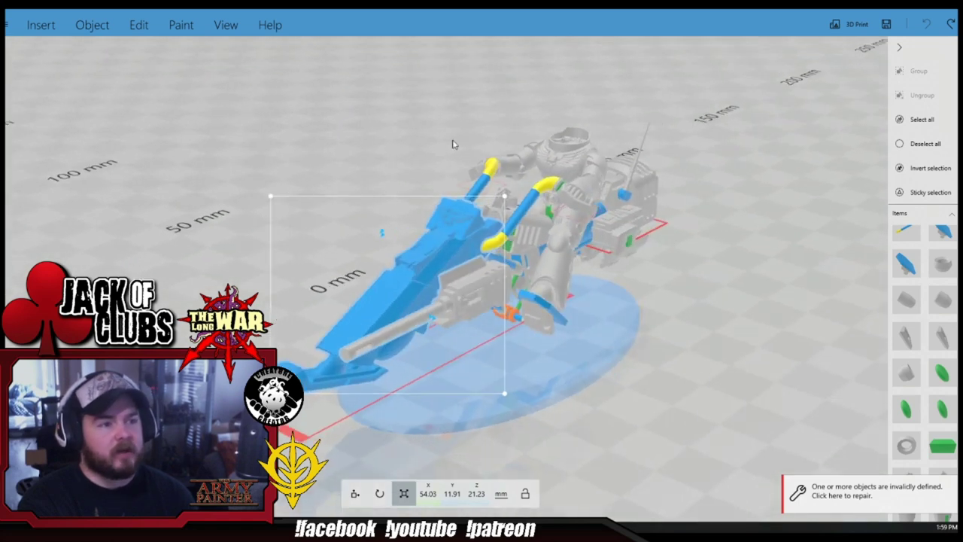
{"action": "left_click_drag", "start_coordinate": [662, 109], "coordinate": [570, 209]}
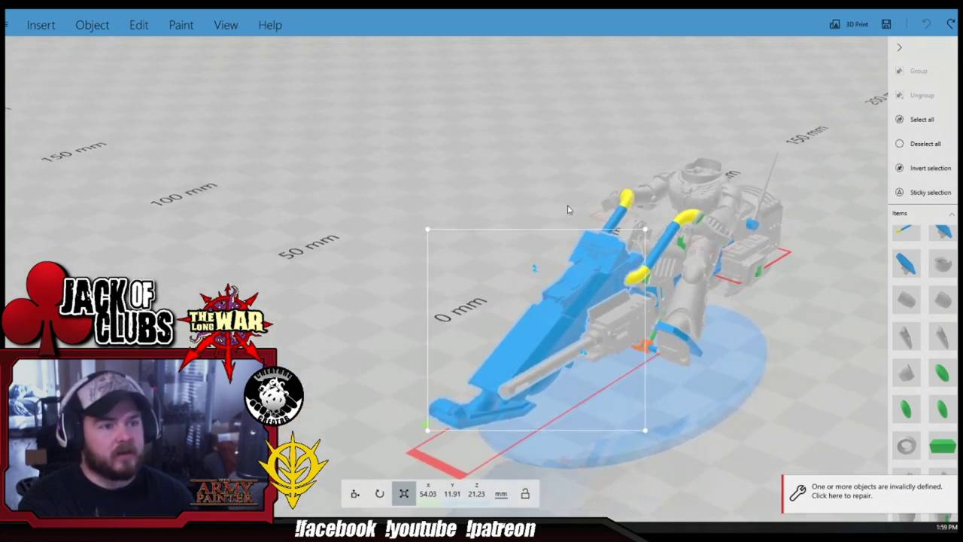
{"action": "scroll", "coordinate": [571, 210], "scroll_direction": "up", "scroll_amount": 2}
{"action": "left_click_drag", "start_coordinate": [808, 391], "coordinate": [662, 302]}
{"action": "left_click_drag", "start_coordinate": [751, 367], "coordinate": [794, 370]}
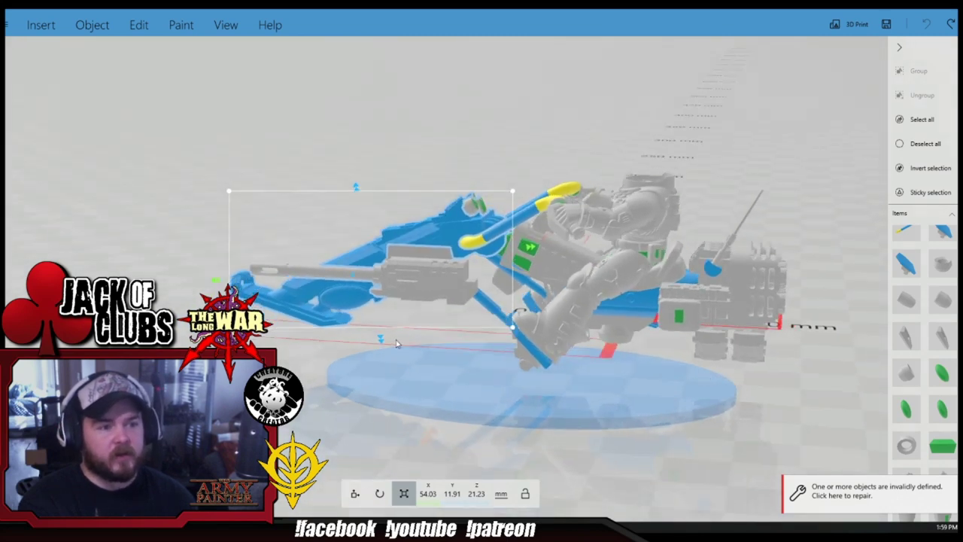
{"action": "left_click_drag", "start_coordinate": [396, 344], "coordinate": [445, 363]}
{"action": "left_click_drag", "start_coordinate": [555, 408], "coordinate": [707, 405]}
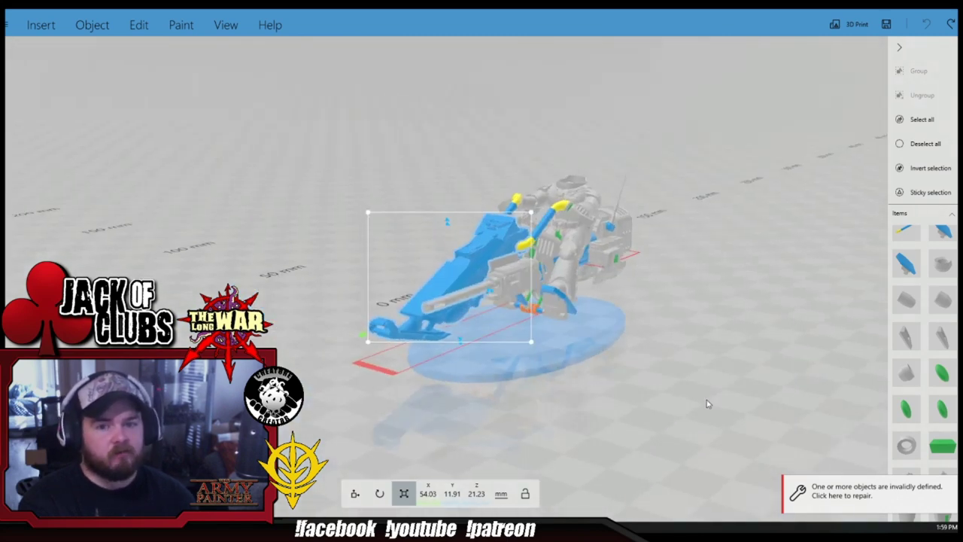
{"action": "scroll", "coordinate": [707, 404], "scroll_direction": "up", "scroll_amount": 2}
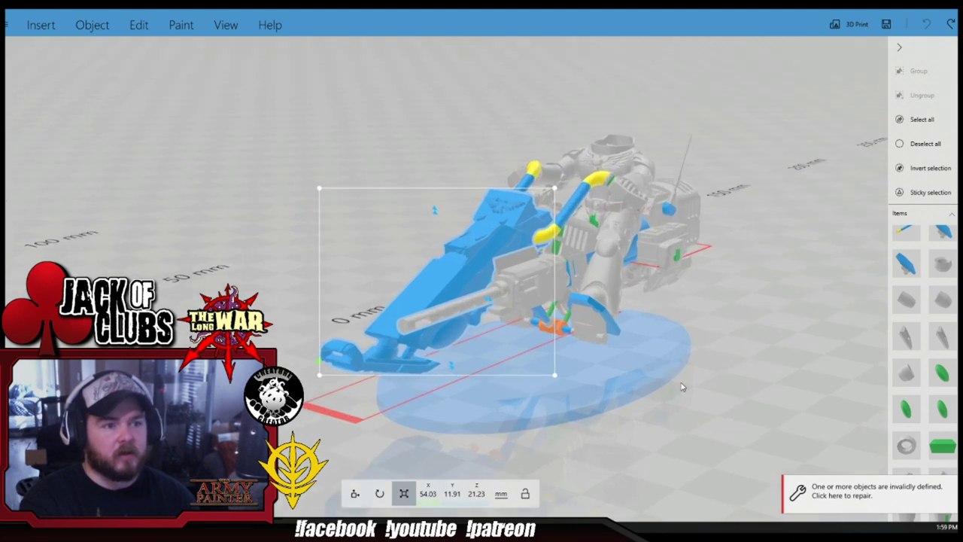
{"action": "left_click", "coordinate": [40, 25]}
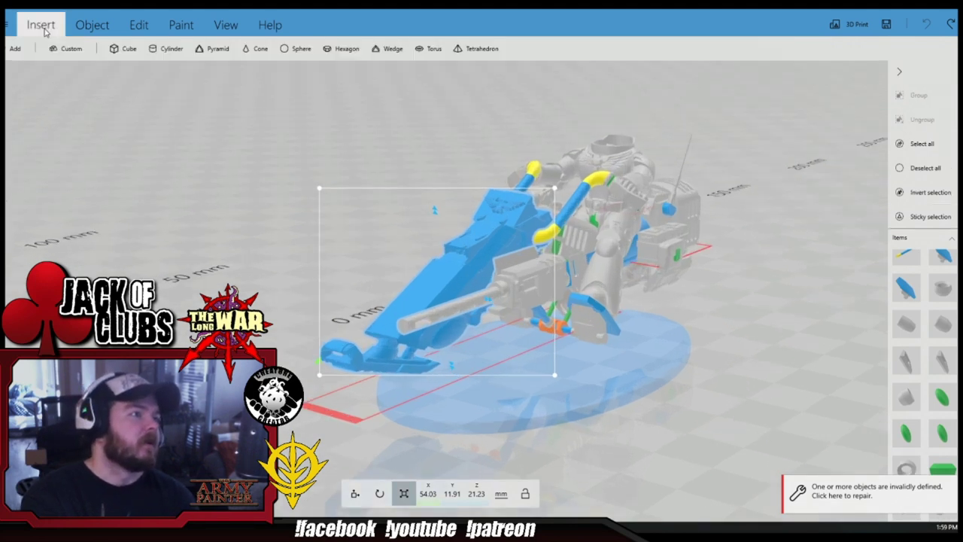
- Insert a cube, scale it to 41.2 mm, tilt it, and move it up-left beside the rider
{"action": "left_click", "coordinate": [127, 49]}
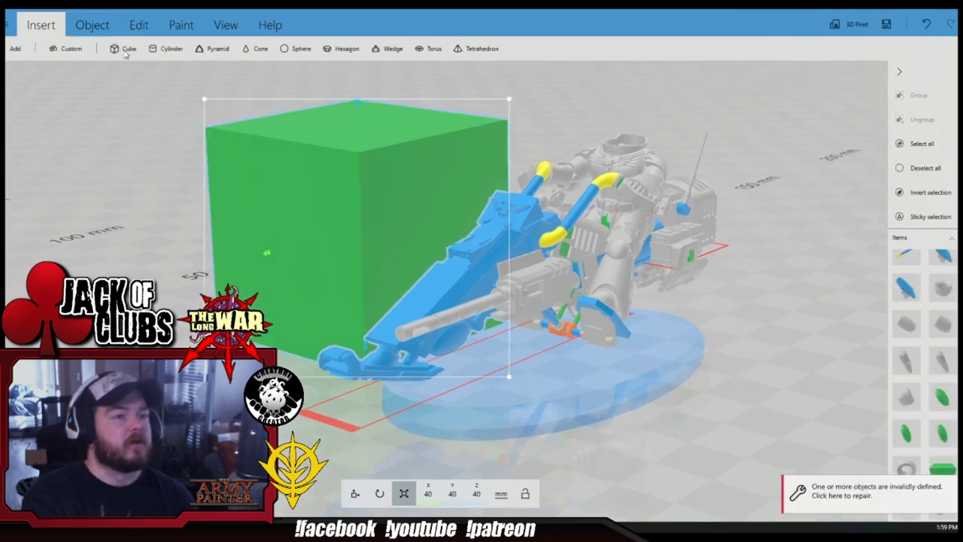
{"action": "mouse_move", "coordinate": [575, 153]}
{"action": "left_mouse_down"}
{"action": "mouse_move", "coordinate": [576, 183]}
{"action": "mouse_move", "coordinate": [578, 149]}
{"action": "left_mouse_up"}
{"action": "left_click", "coordinate": [380, 493]}
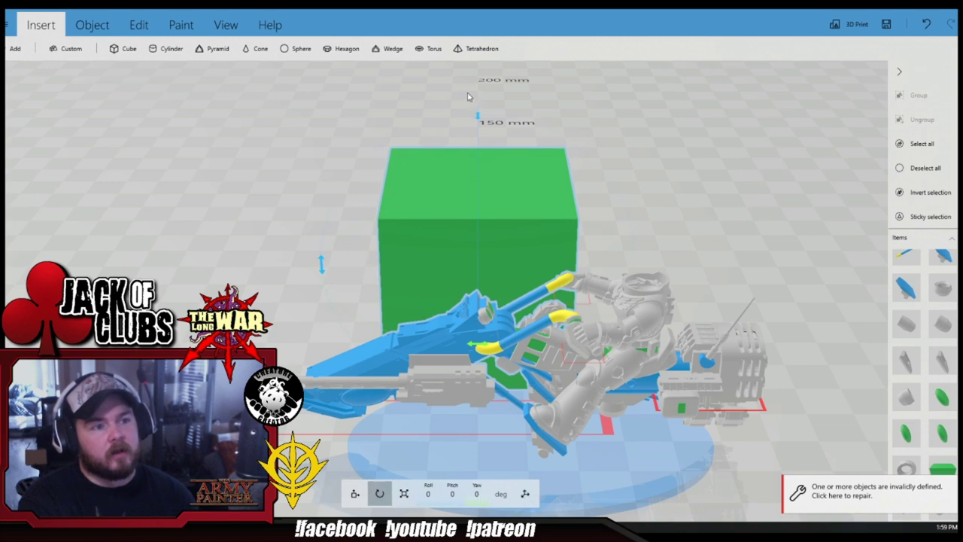
{"action": "mouse_move", "coordinate": [478, 120]}
{"action": "left_mouse_down"}
{"action": "mouse_move", "coordinate": [483, 168]}
{"action": "mouse_move", "coordinate": [482, 113]}
{"action": "left_mouse_up"}
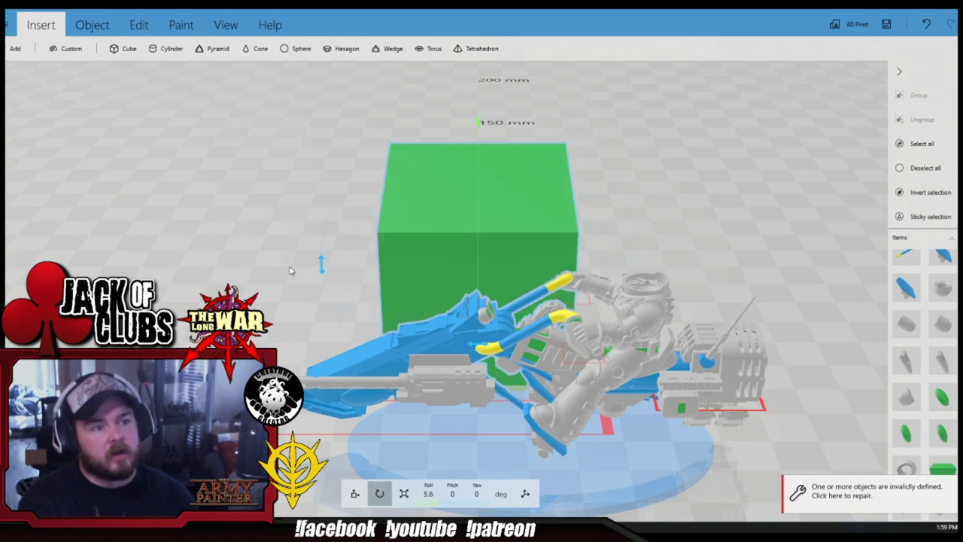
{"action": "left_click_drag", "start_coordinate": [323, 262], "coordinate": [346, 197]}
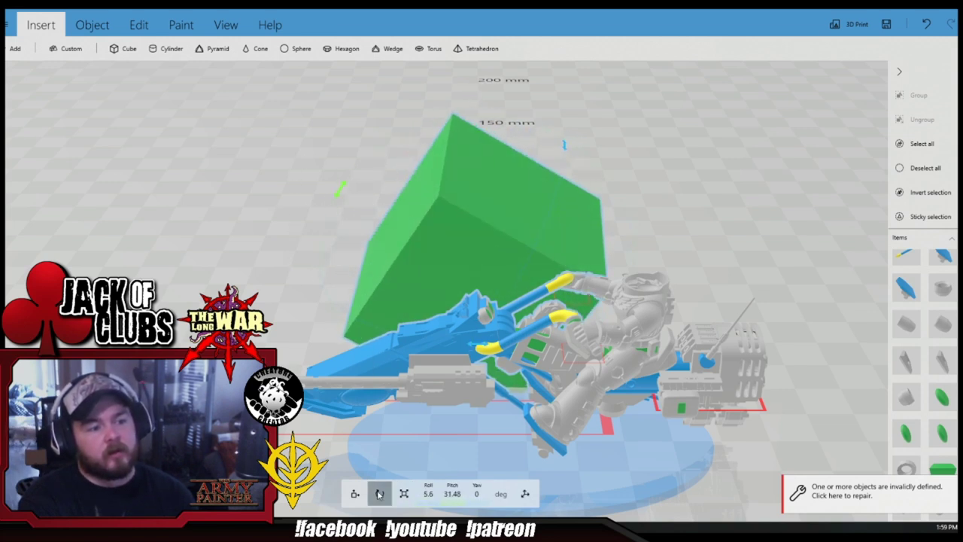
{"action": "left_click", "coordinate": [355, 493]}
{"action": "left_click_drag", "start_coordinate": [471, 258], "coordinate": [409, 217]}
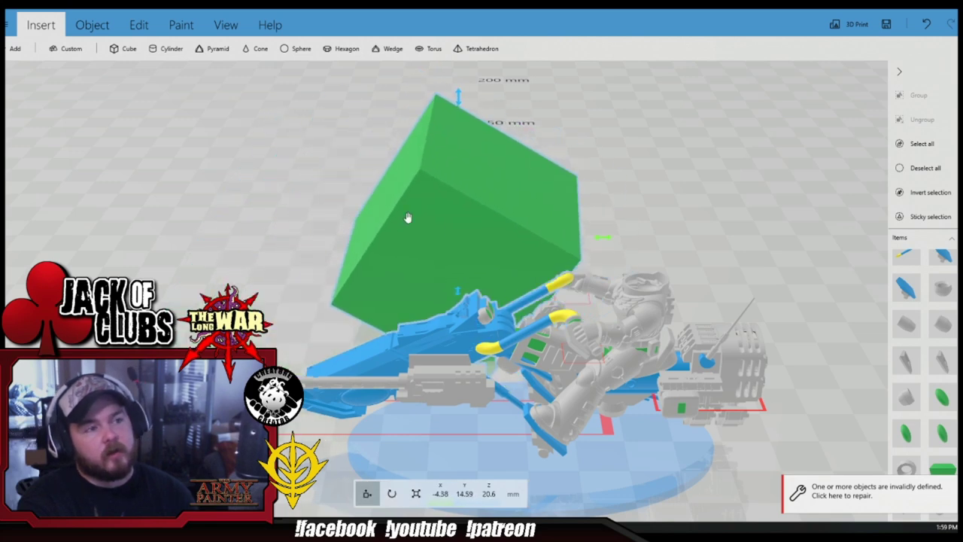
{"action": "left_click_drag", "start_coordinate": [606, 158], "coordinate": [393, 128]}
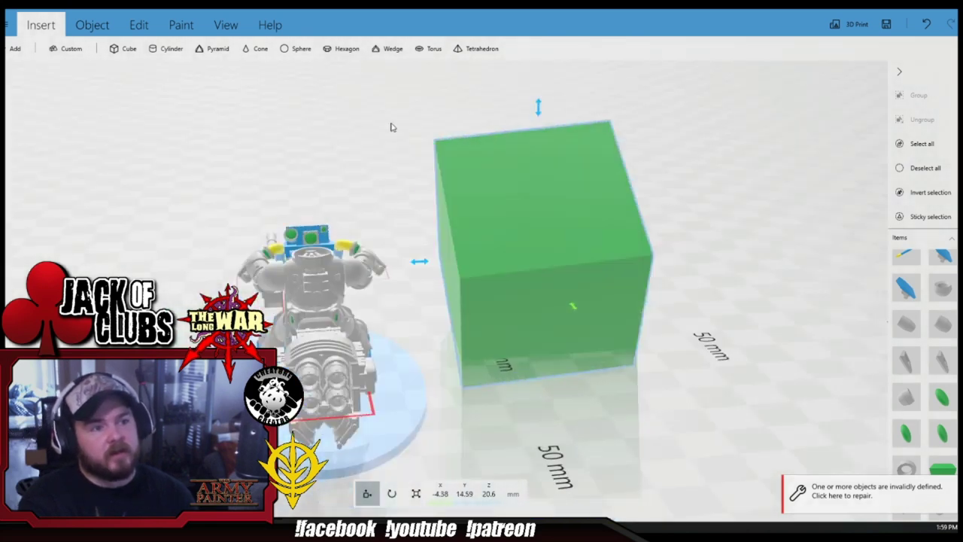
- Rescale the cube down to 6.78 mm, then up to 13.33 mm, and open the custom shape editor
{"action": "left_click", "coordinate": [416, 493]}
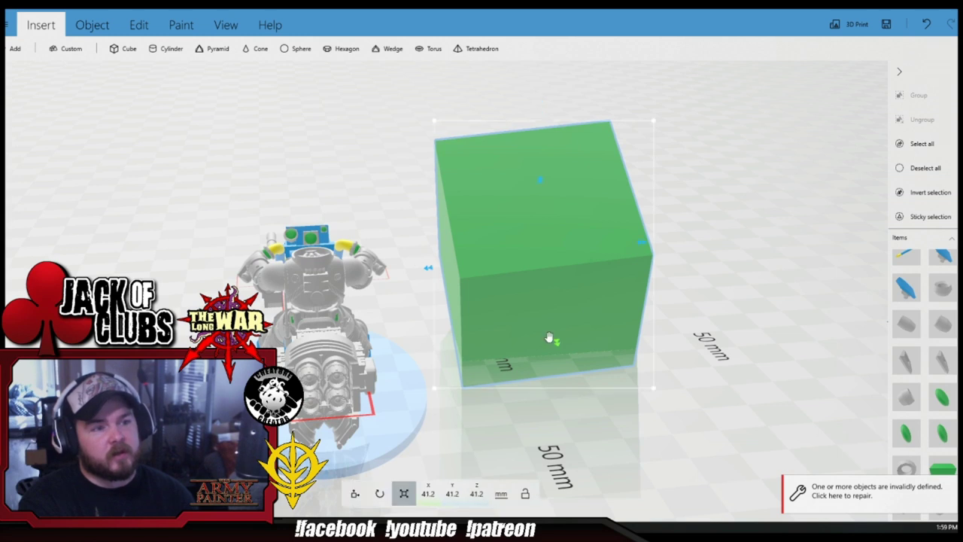
{"action": "left_click_drag", "start_coordinate": [651, 119], "coordinate": [616, 258]}
{"action": "scroll", "coordinate": [614, 280], "scroll_direction": "up", "scroll_amount": 3}
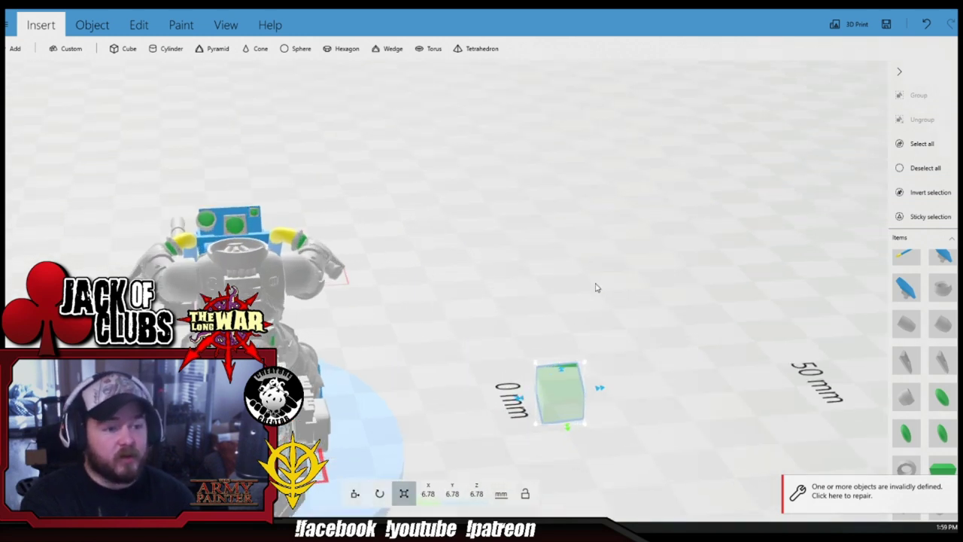
{"action": "left_click_drag", "start_coordinate": [586, 365], "coordinate": [397, 87]}
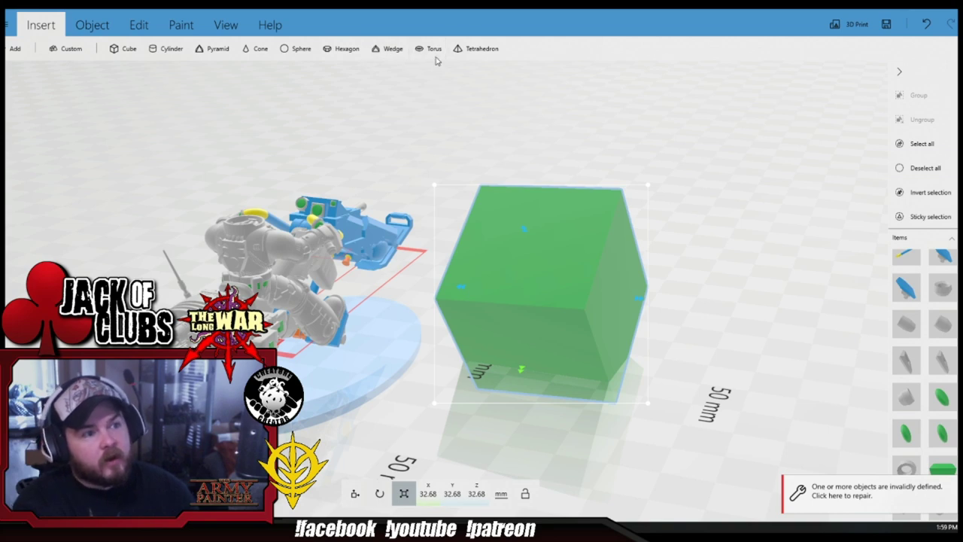
{"action": "left_click", "coordinate": [75, 51]}
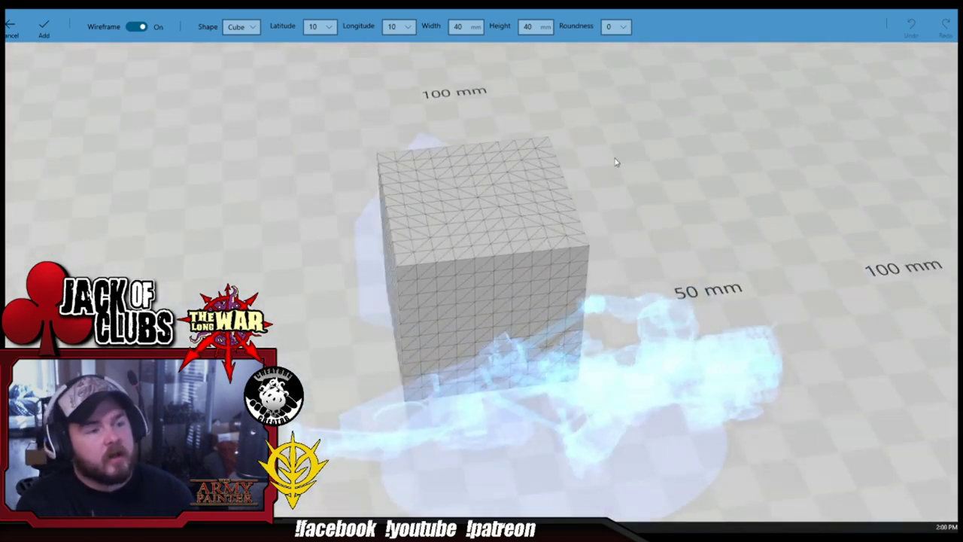
- Add the custom cube, then reopen the custom shape editor with the shape set to Torus
{"action": "left_click", "coordinate": [44, 28]}
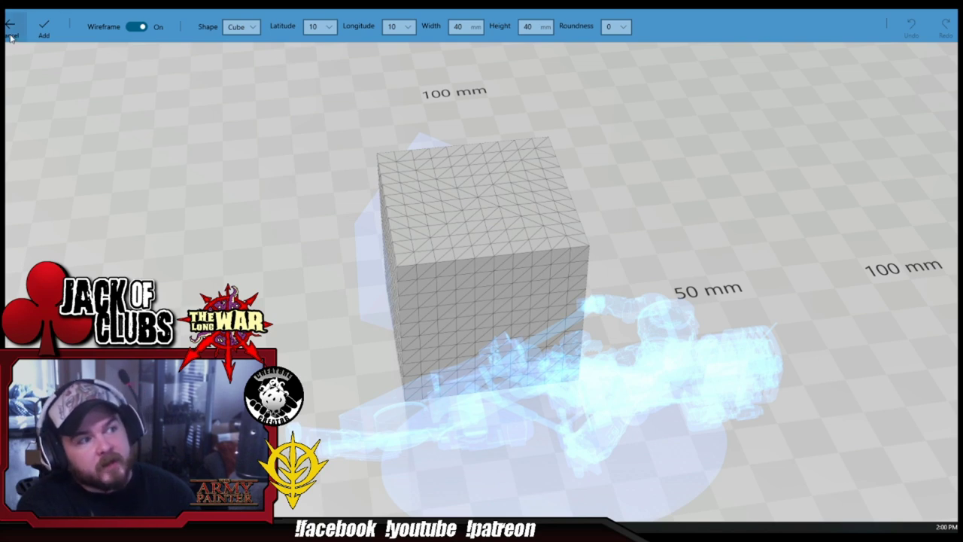
{"action": "left_click", "coordinate": [79, 53]}
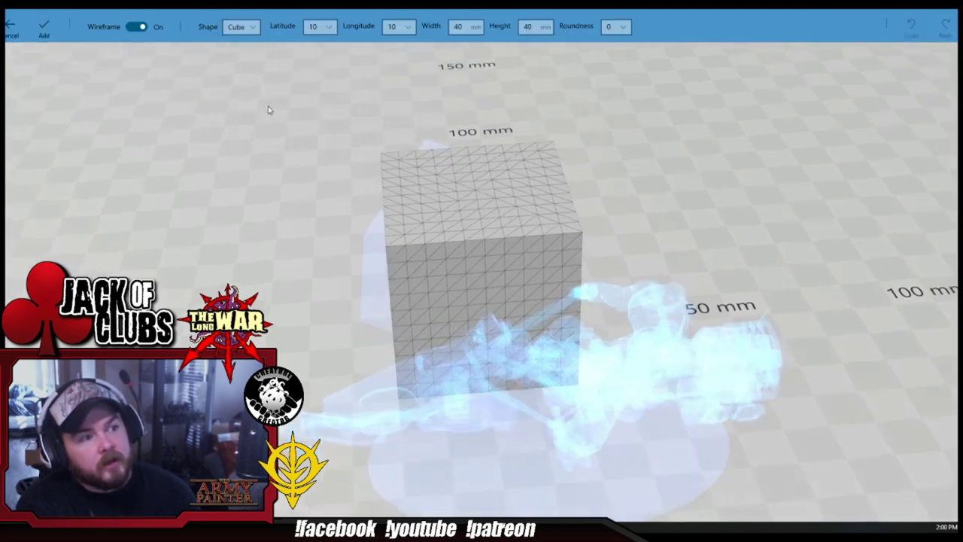
{"action": "left_click", "coordinate": [243, 28]}
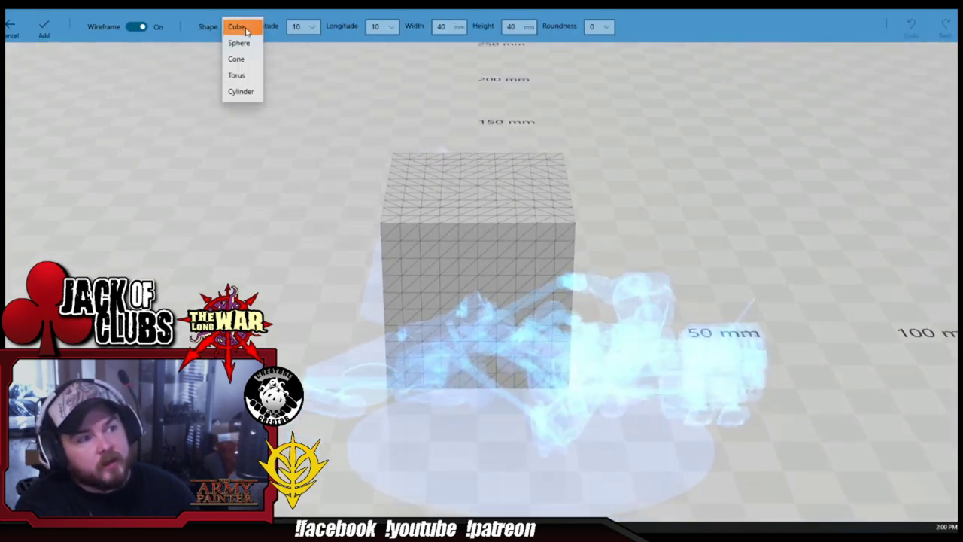
{"action": "left_click", "coordinate": [239, 75]}
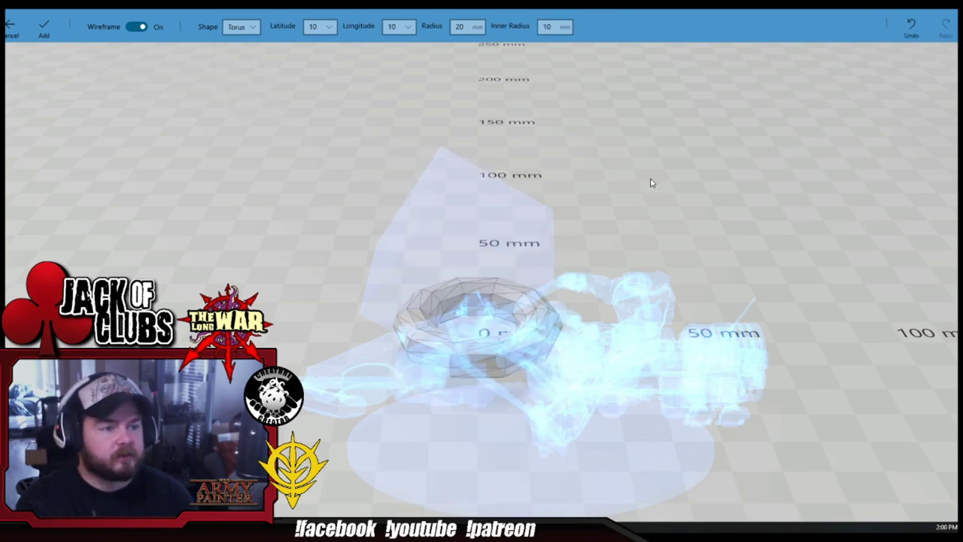
{"action": "left_click_drag", "start_coordinate": [649, 180], "coordinate": [593, 243]}
{"action": "scroll", "coordinate": [444, 179], "scroll_direction": "up", "scroll_amount": 2}
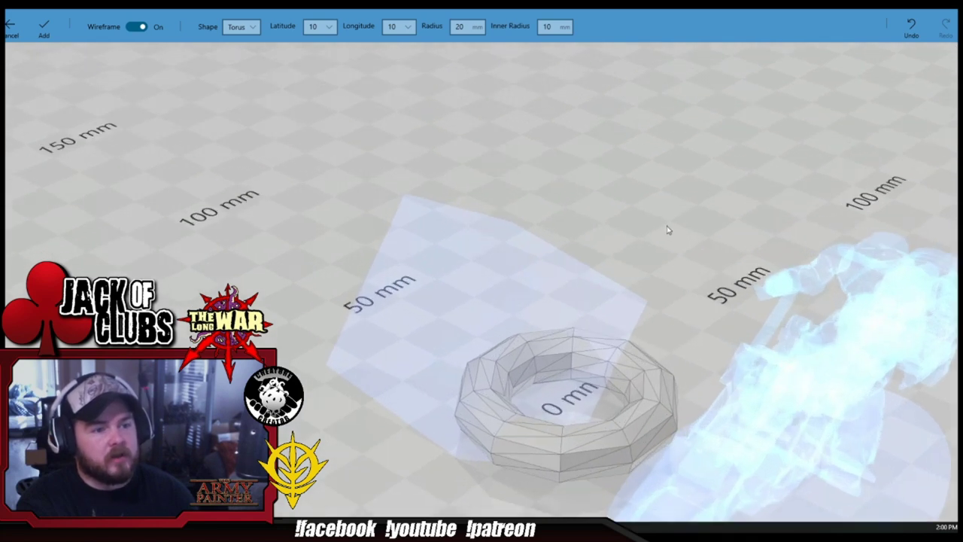
{"action": "right_click_drag", "start_coordinate": [667, 229], "coordinate": [656, 196]}
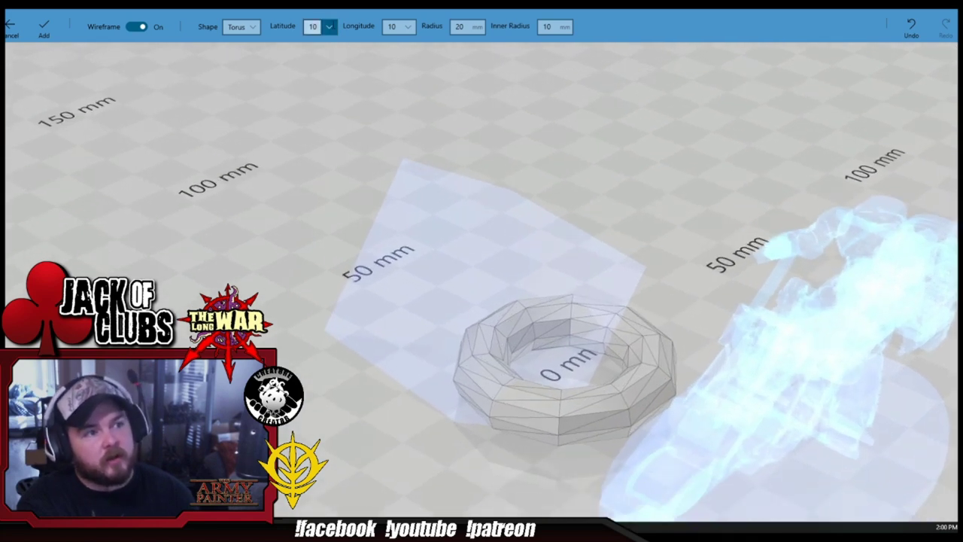
- Lower the torus Latitude to 4 and add the 20 mm / 10 mm torus to the scene
{"action": "left_click", "coordinate": [320, 28]}
{"action": "left_click_drag", "start_coordinate": [279, 48], "coordinate": [276, 47]}
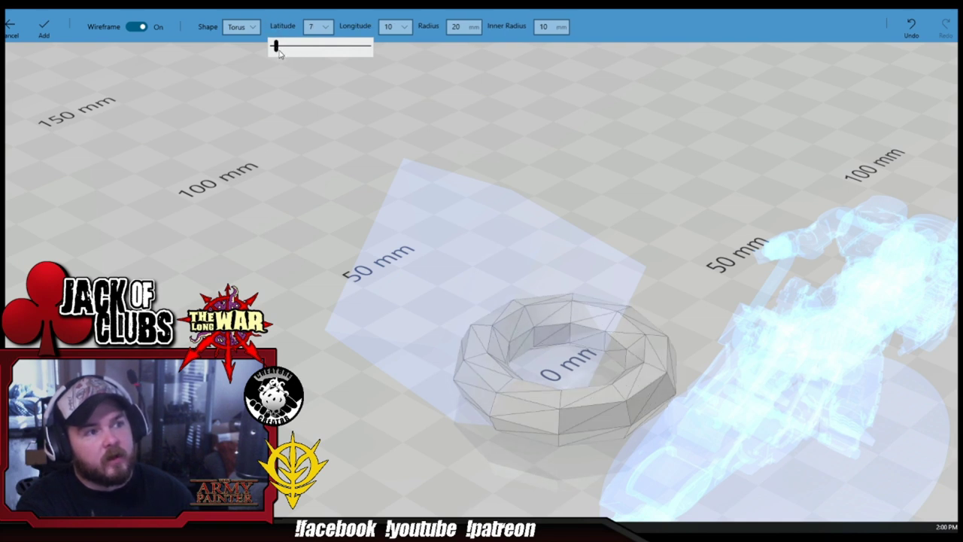
{"action": "left_click_drag", "start_coordinate": [276, 47], "coordinate": [273, 47]}
{"action": "left_click", "coordinate": [661, 265]}
{"action": "left_click_drag", "start_coordinate": [645, 290], "coordinate": [537, 357]}
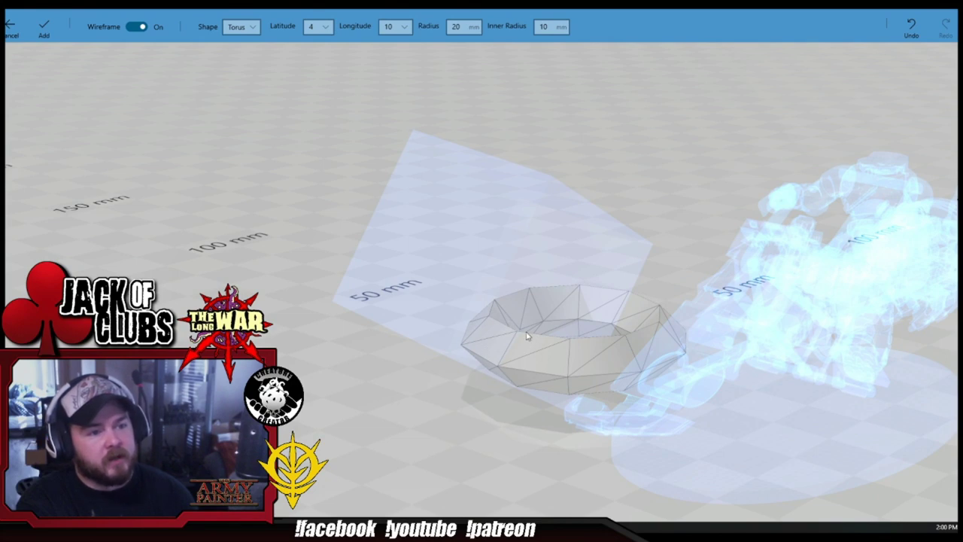
{"action": "left_click_drag", "start_coordinate": [409, 366], "coordinate": [570, 375]}
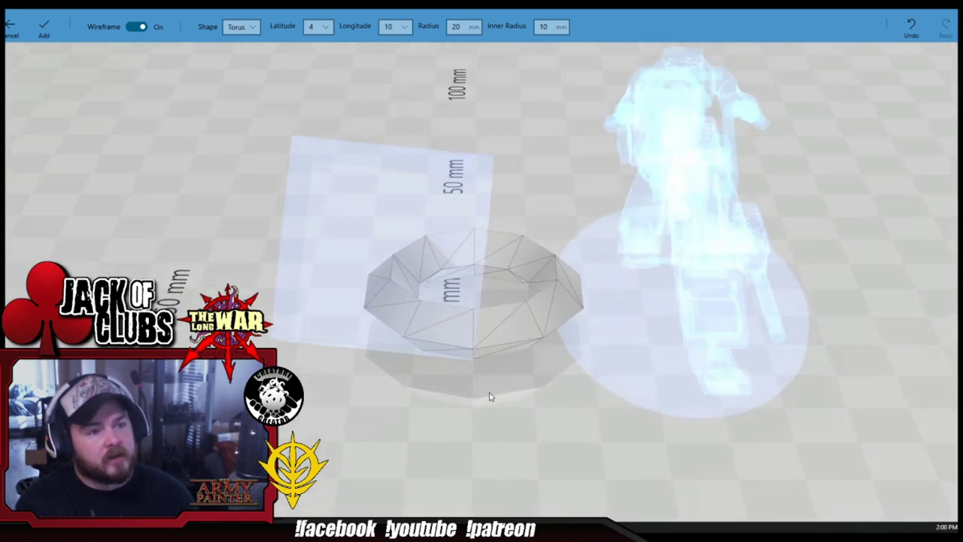
{"action": "left_click_drag", "start_coordinate": [489, 397], "coordinate": [469, 317]}
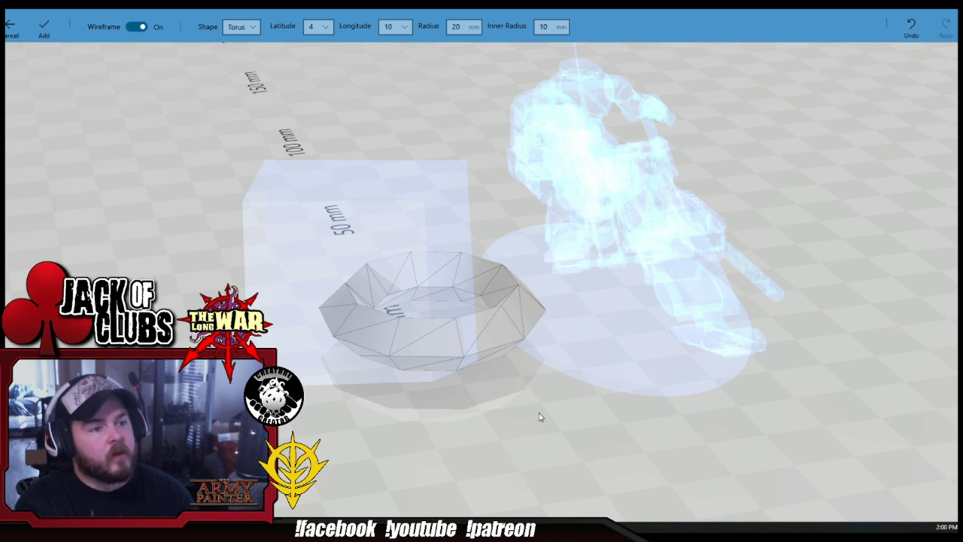
{"action": "left_click_drag", "start_coordinate": [538, 415], "coordinate": [443, 391]}
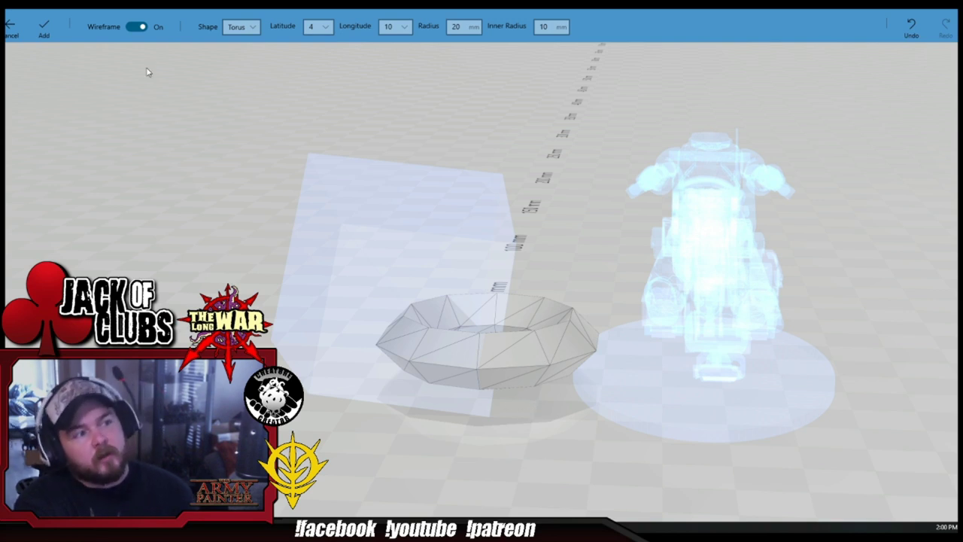
{"action": "left_click", "coordinate": [44, 27]}
- Move the new torus behind the green cube and delete the cube
{"action": "left_click_drag", "start_coordinate": [488, 299], "coordinate": [520, 318]}
{"action": "left_click", "coordinate": [397, 218]}
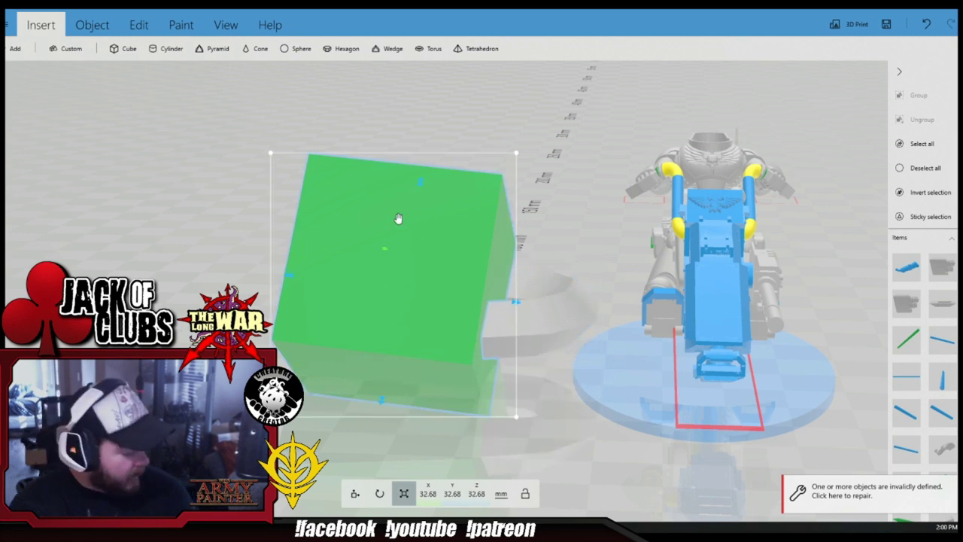
{"action": "key", "text": "Delete"}
- Stretch the torus to 68.66 × 70.49 mm and pull it upward into a tall barrel
{"action": "left_click", "coordinate": [483, 317]}
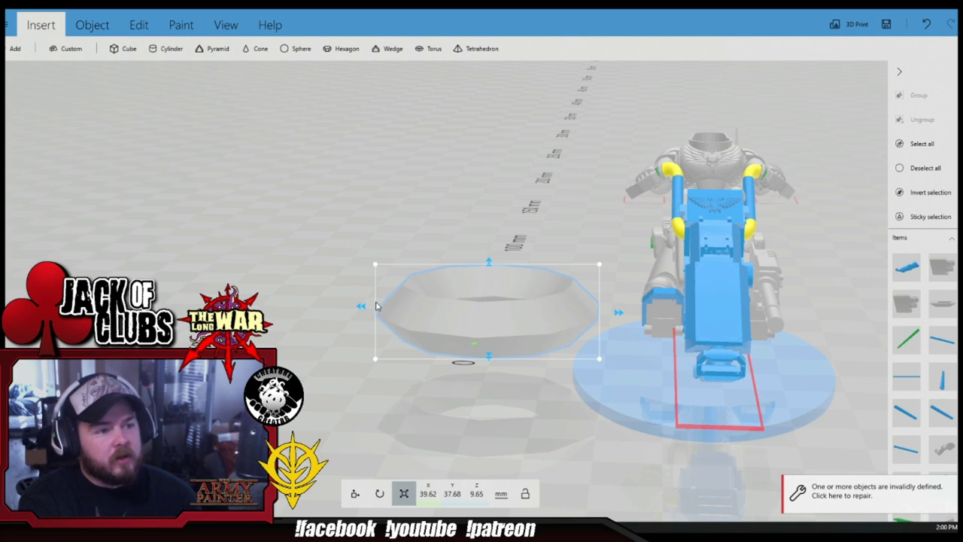
{"action": "left_click_drag", "start_coordinate": [360, 308], "coordinate": [188, 308]}
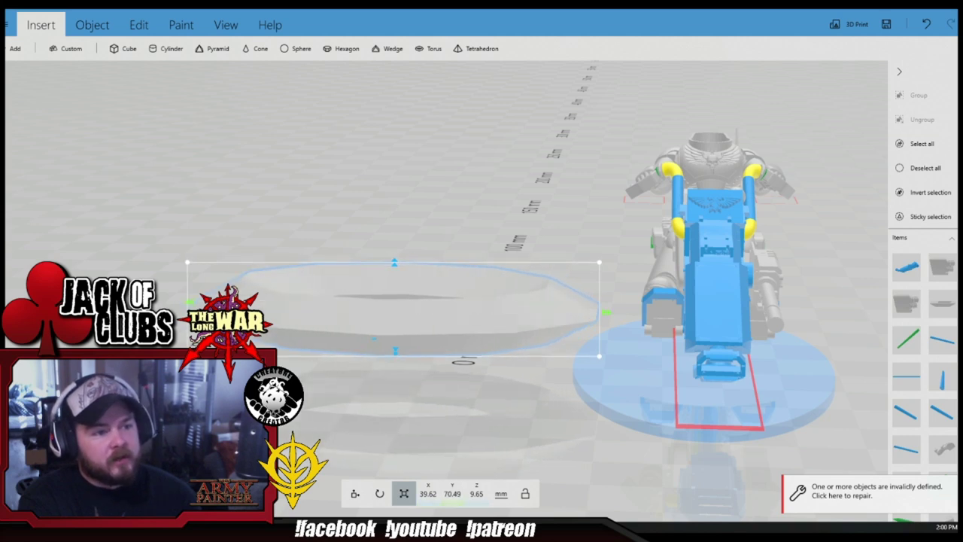
{"action": "right_click_drag", "start_coordinate": [441, 454], "coordinate": [554, 366]}
{"action": "left_click_drag", "start_coordinate": [610, 364], "coordinate": [736, 367]}
{"action": "right_click_drag", "start_coordinate": [768, 456], "coordinate": [742, 391]}
{"action": "right_click_drag", "start_coordinate": [721, 345], "coordinate": [748, 408]}
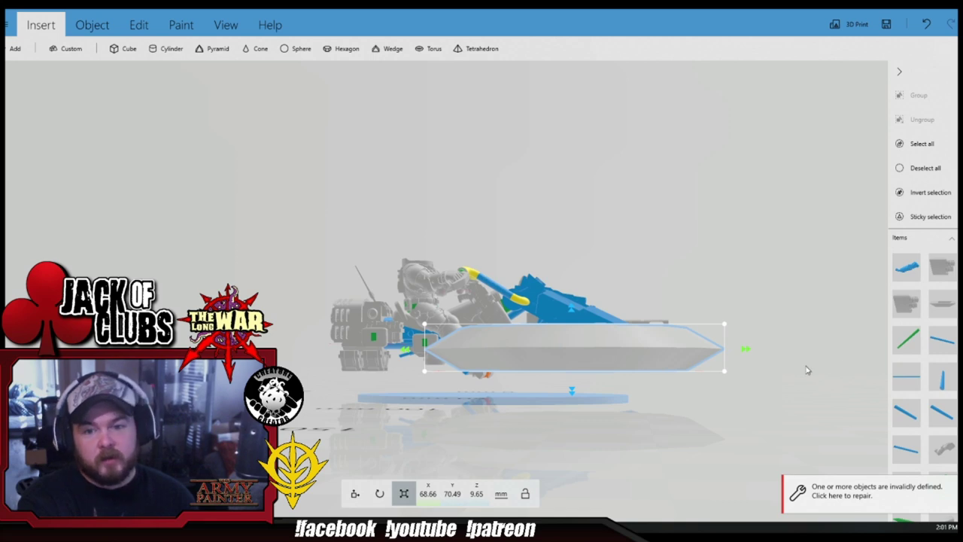
{"action": "left_click_drag", "start_coordinate": [807, 370], "coordinate": [798, 392]}
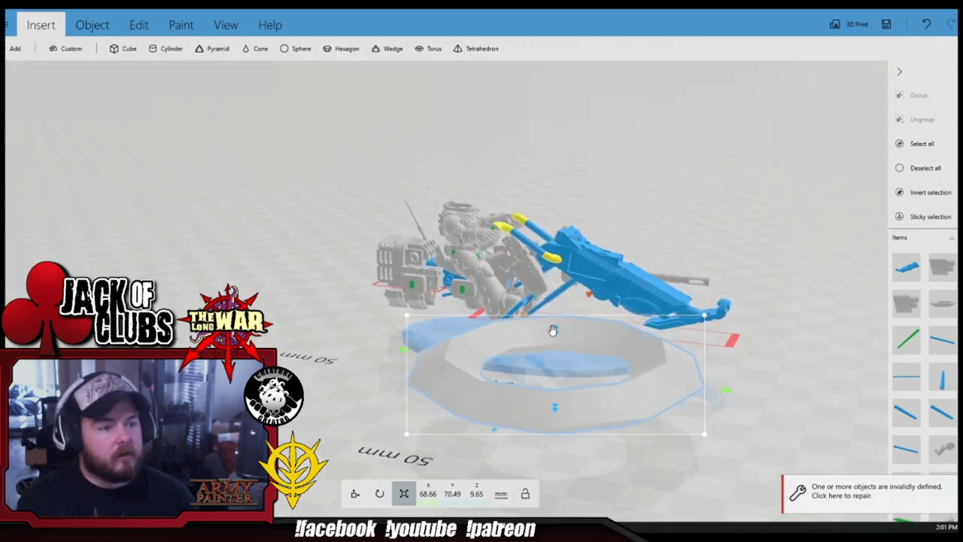
{"action": "left_click_drag", "start_coordinate": [553, 330], "coordinate": [561, 76]}
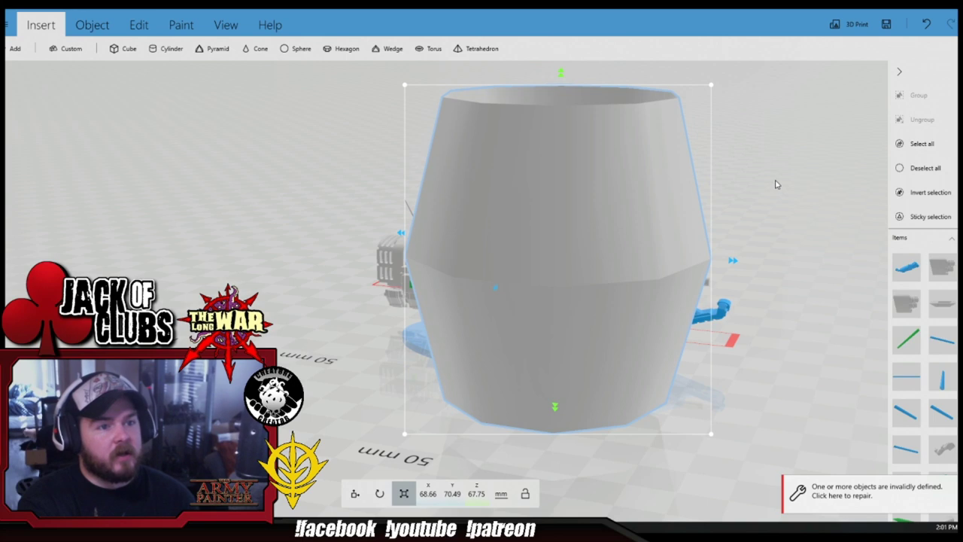
- Slide the barrel left away from the bike and orbit to review the scene
{"action": "left_click_drag", "start_coordinate": [778, 185], "coordinate": [441, 333]}
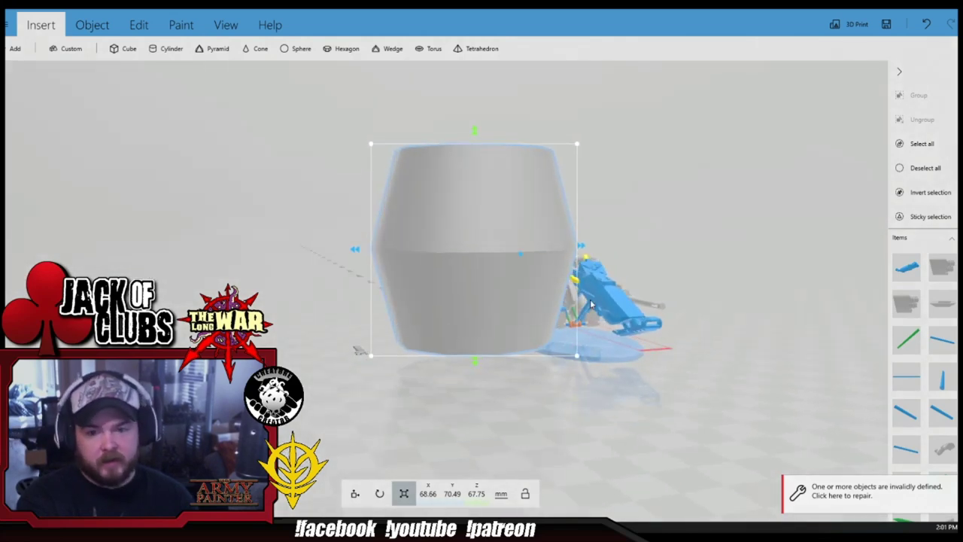
{"action": "left_click_drag", "start_coordinate": [568, 401], "coordinate": [459, 172]}
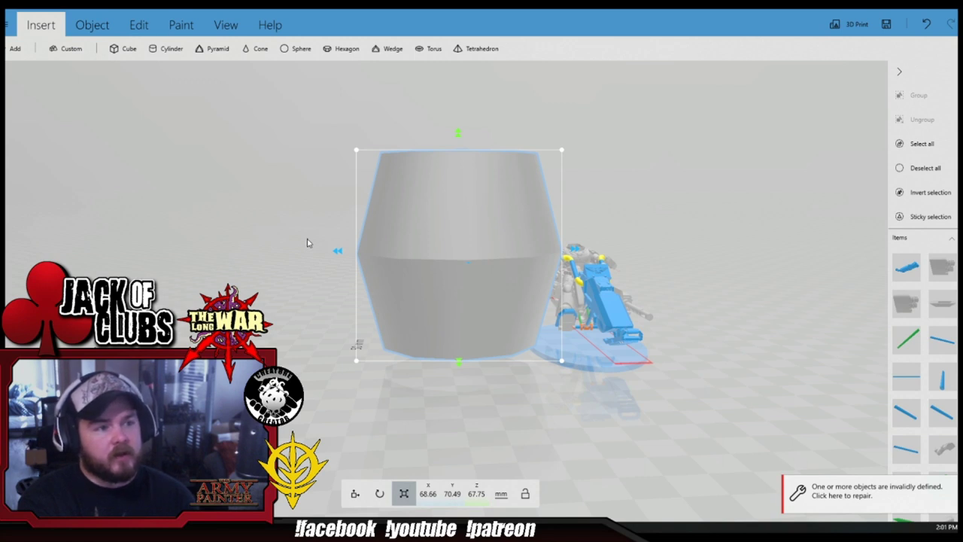
{"action": "left_click_drag", "start_coordinate": [414, 213], "coordinate": [423, 186]}
{"action": "left_click_drag", "start_coordinate": [381, 143], "coordinate": [341, 159]}
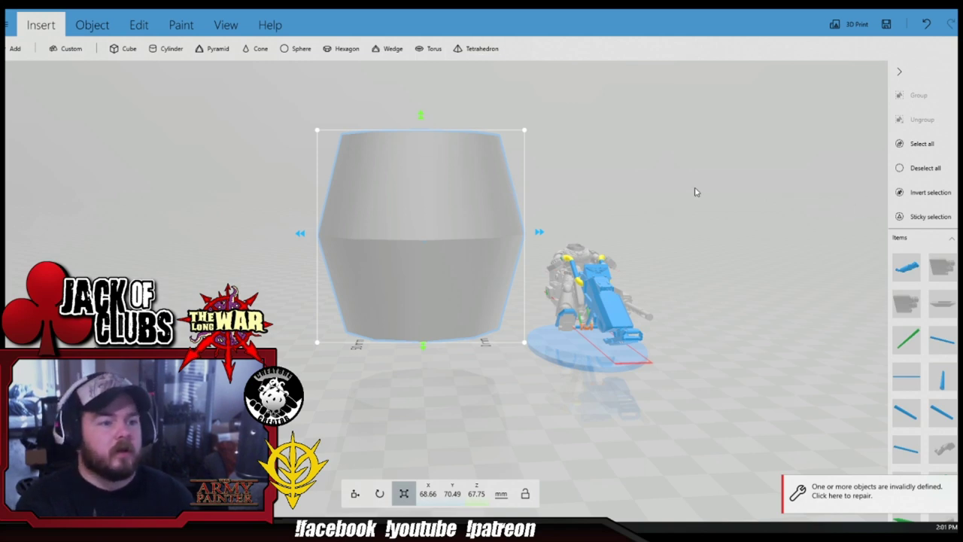
{"action": "left_click_drag", "start_coordinate": [694, 189], "coordinate": [586, 234]}
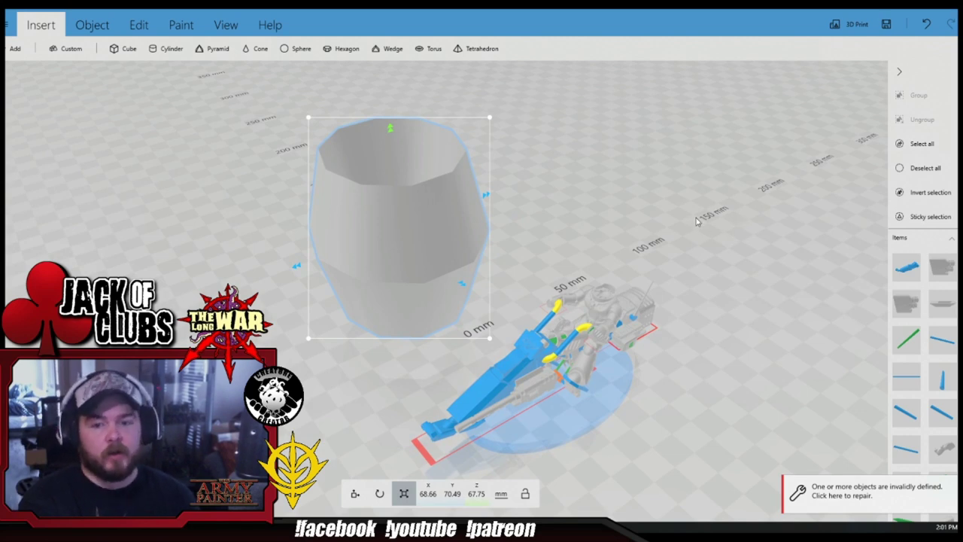
{"action": "left_click_drag", "start_coordinate": [697, 220], "coordinate": [571, 206]}
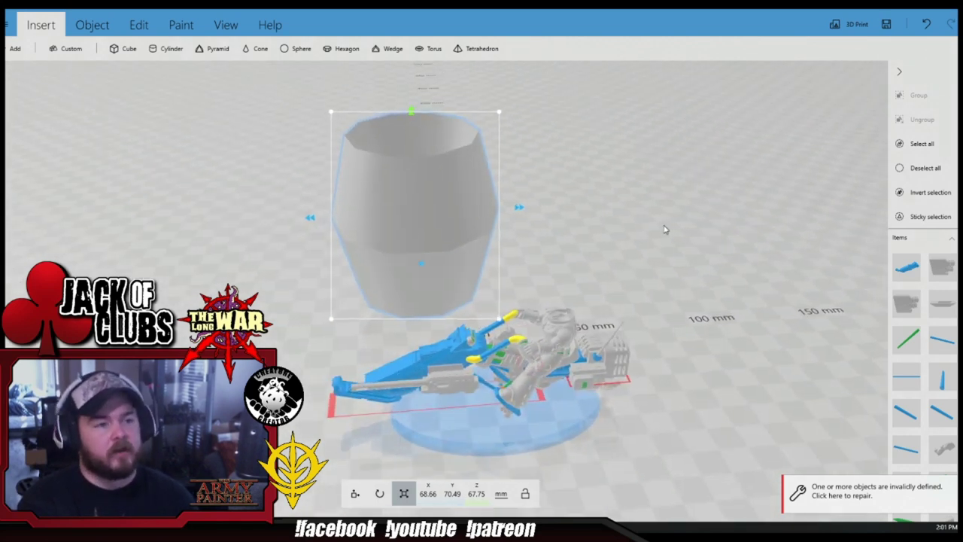
{"action": "left_click_drag", "start_coordinate": [665, 228], "coordinate": [793, 198]}
{"action": "scroll", "coordinate": [610, 325], "scroll_direction": "up", "scroll_amount": 3}
{"action": "left_click_drag", "start_coordinate": [609, 325], "coordinate": [507, 297]}
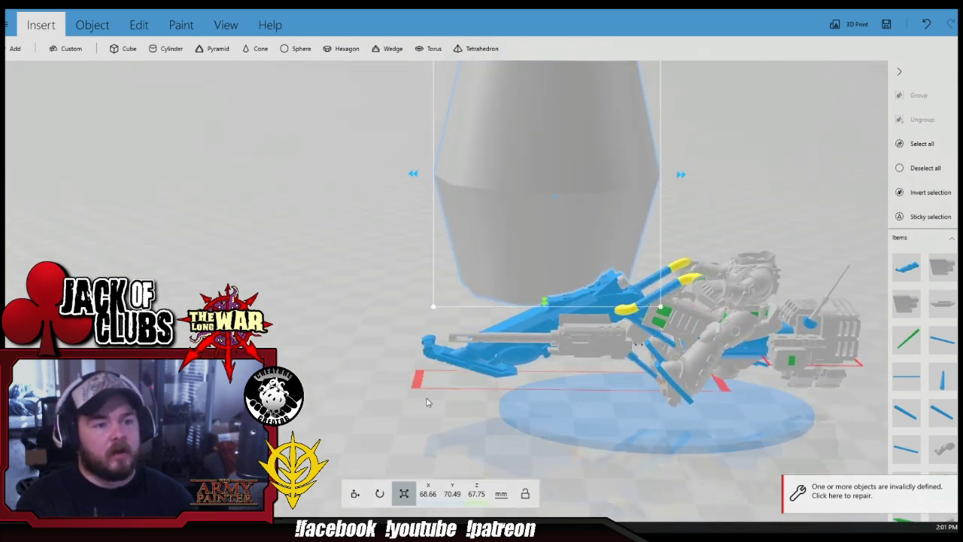
{"action": "left_click_drag", "start_coordinate": [425, 403], "coordinate": [542, 398]}
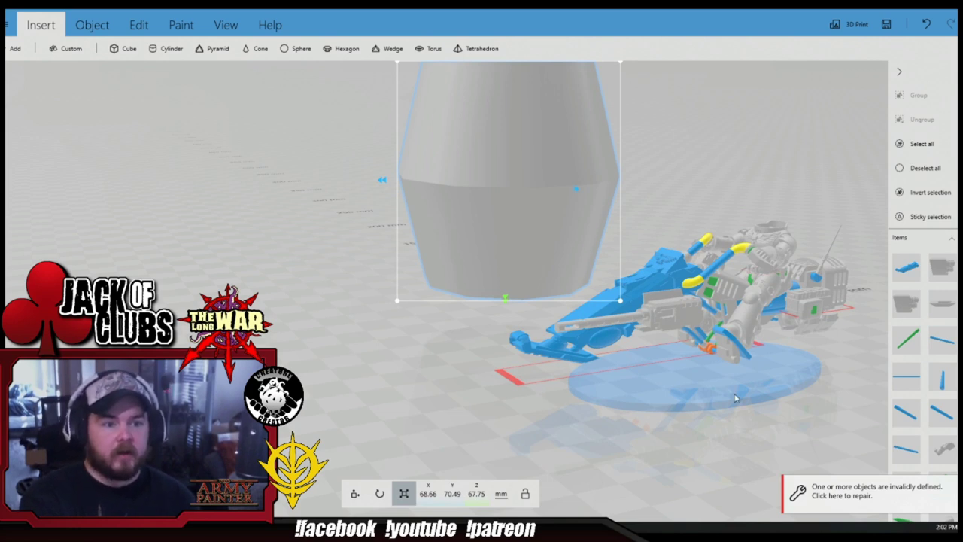
{"action": "scroll", "coordinate": [736, 399], "scroll_direction": "up", "scroll_amount": 5}
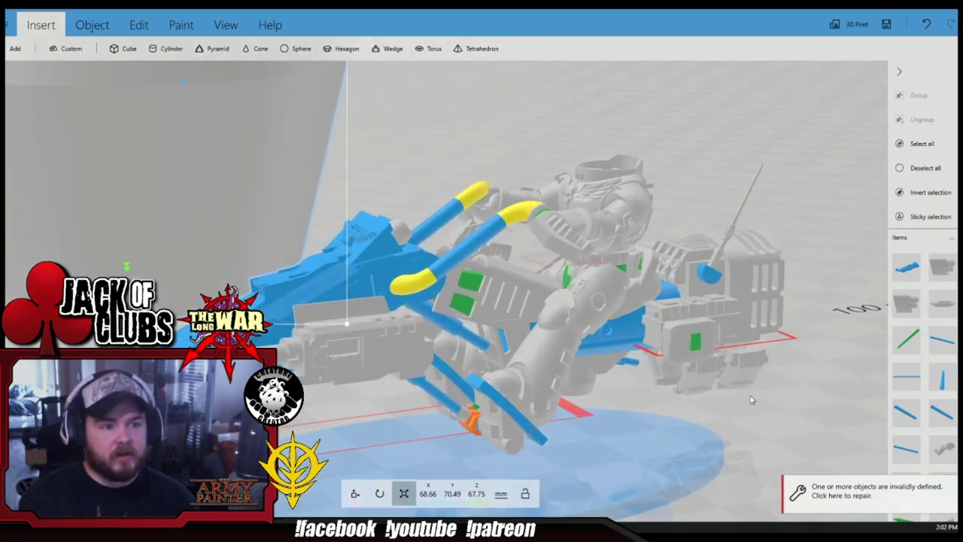
{"action": "scroll", "coordinate": [750, 400], "scroll_direction": "up", "scroll_amount": 3}
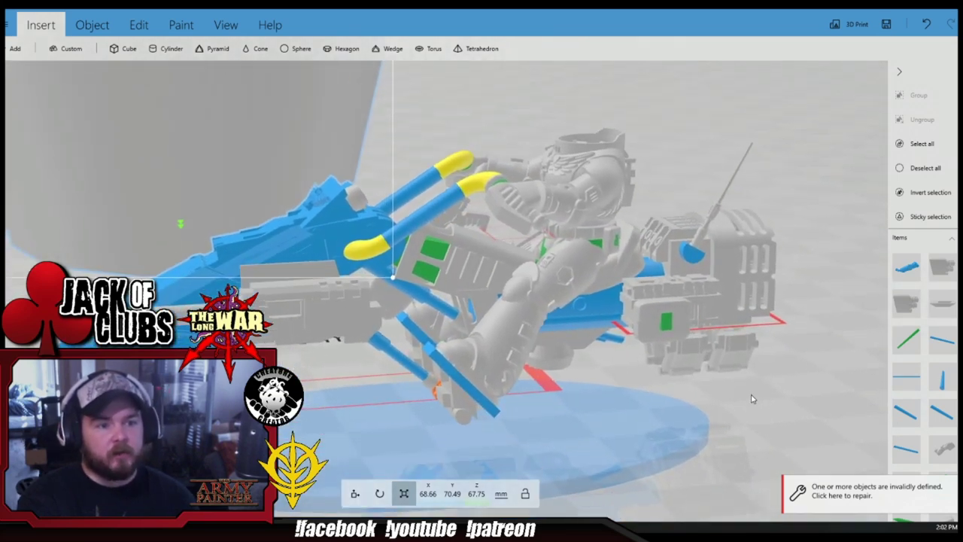
{"action": "scroll", "coordinate": [753, 420], "scroll_direction": "up", "scroll_amount": 3}
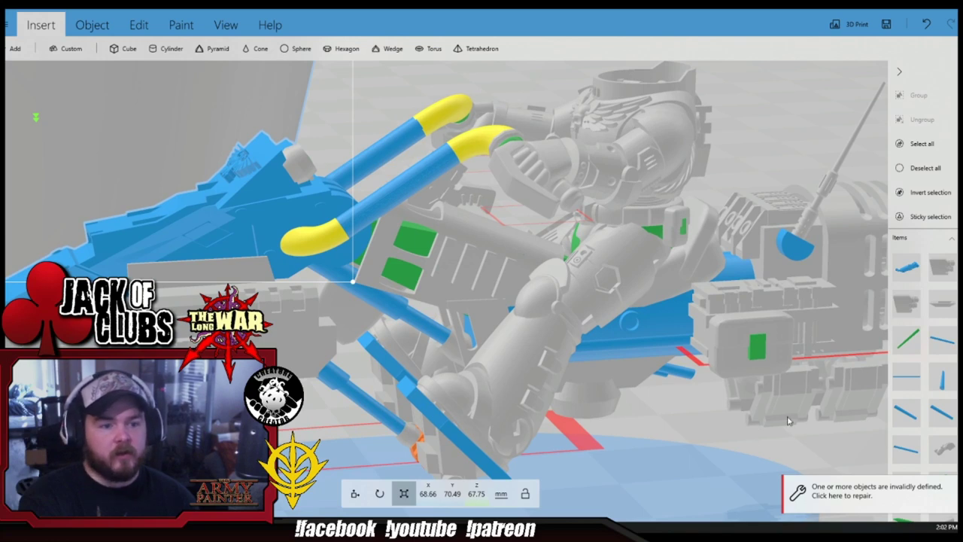
{"action": "right_click_drag", "start_coordinate": [788, 419], "coordinate": [675, 346]}
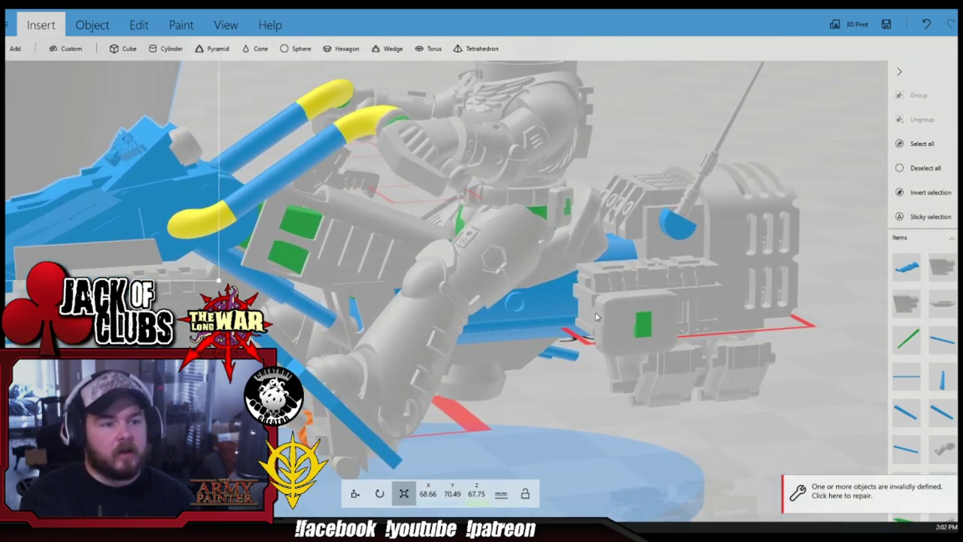
{"action": "right_click_drag", "start_coordinate": [648, 415], "coordinate": [654, 377]}
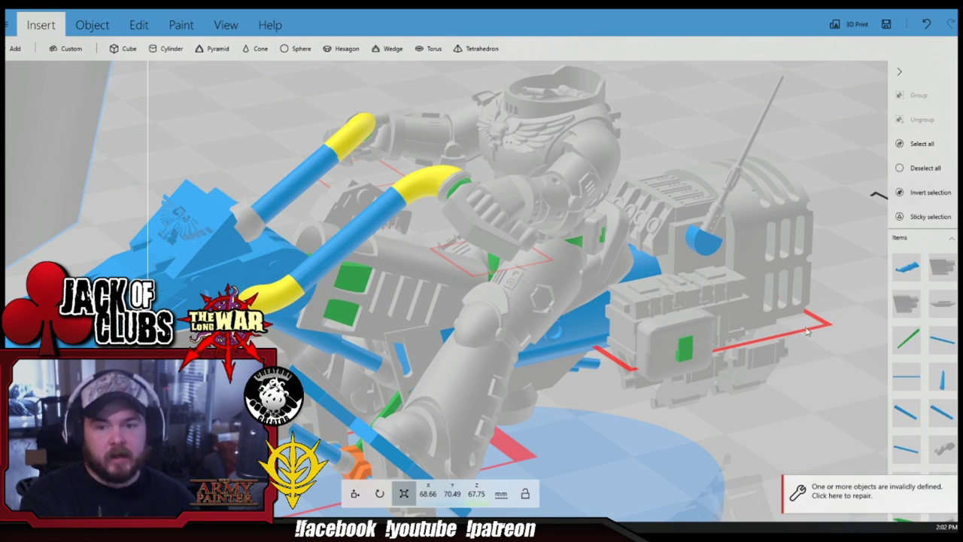
{"action": "right_click_drag", "start_coordinate": [775, 406], "coordinate": [718, 392]}
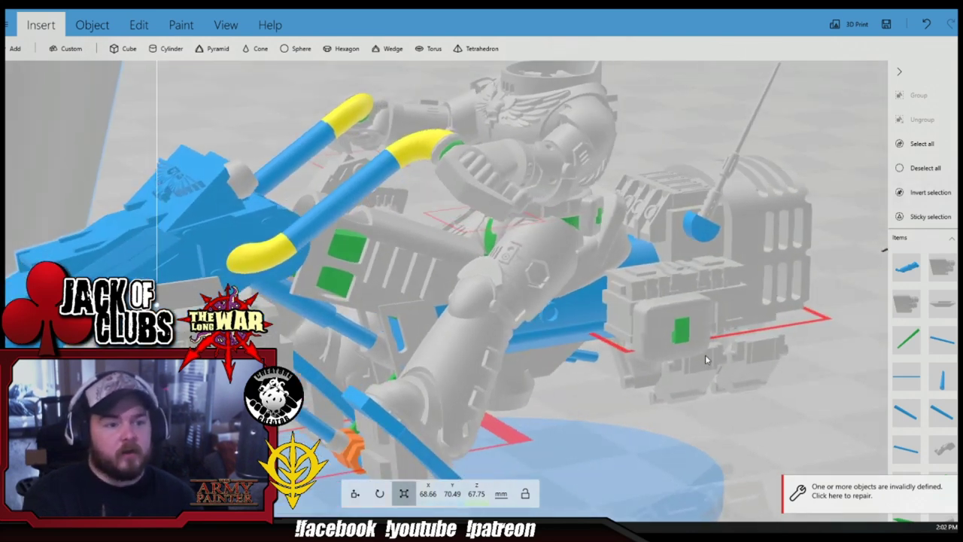
{"action": "right_click_drag", "start_coordinate": [748, 392], "coordinate": [709, 383]}
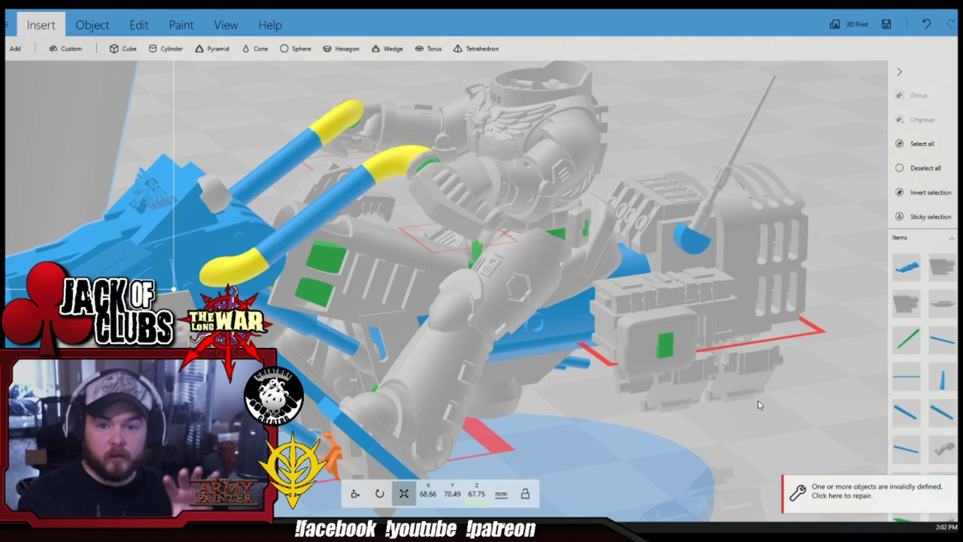
{"action": "scroll", "coordinate": [724, 405], "scroll_direction": "down", "scroll_amount": 3}
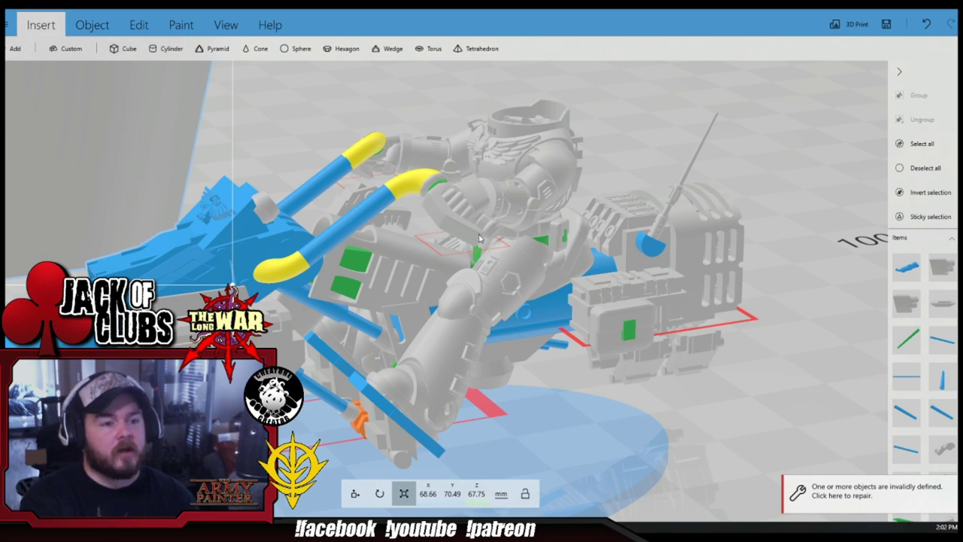
{"action": "right_click_drag", "start_coordinate": [706, 404], "coordinate": [691, 339]}
{"action": "right_click_drag", "start_coordinate": [731, 392], "coordinate": [608, 295]}
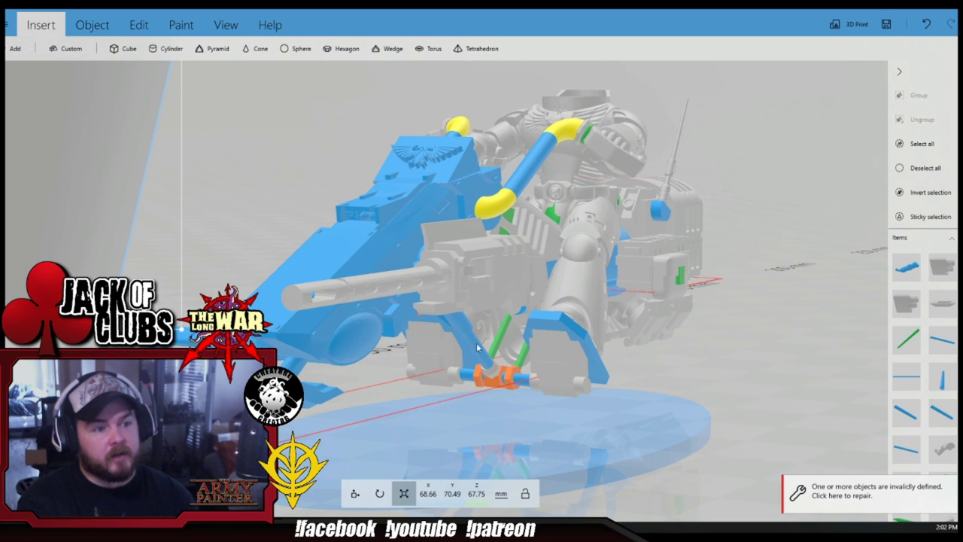
{"action": "right_click_drag", "start_coordinate": [664, 342], "coordinate": [571, 382]}
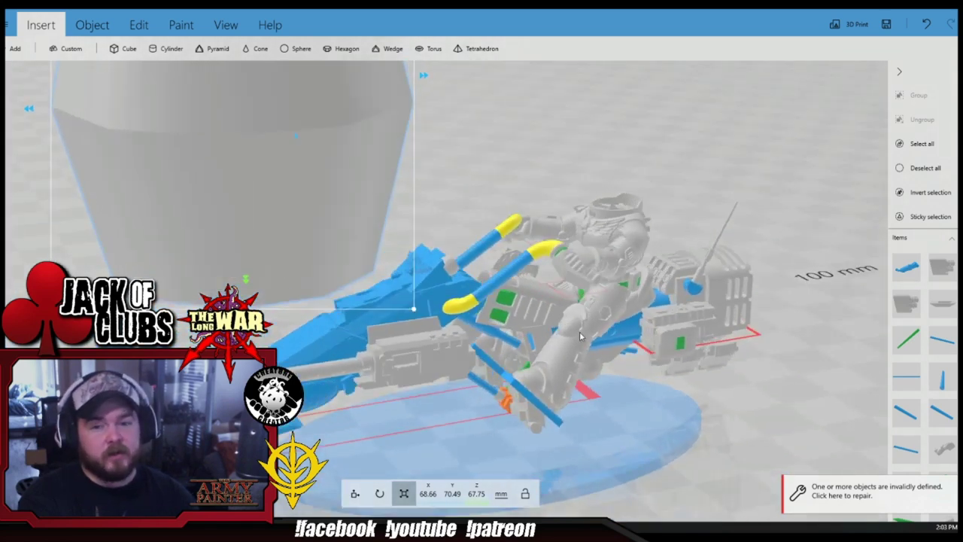
{"action": "right_click_drag", "start_coordinate": [631, 343], "coordinate": [683, 377]}
{"action": "right_click_drag", "start_coordinate": [774, 372], "coordinate": [756, 405]}
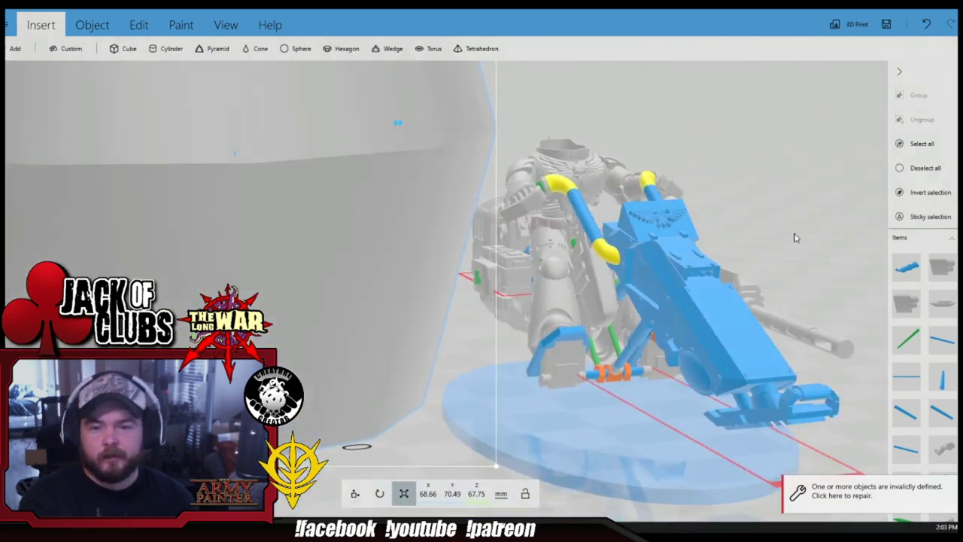
{"action": "right_click_drag", "start_coordinate": [816, 235], "coordinate": [678, 366]}
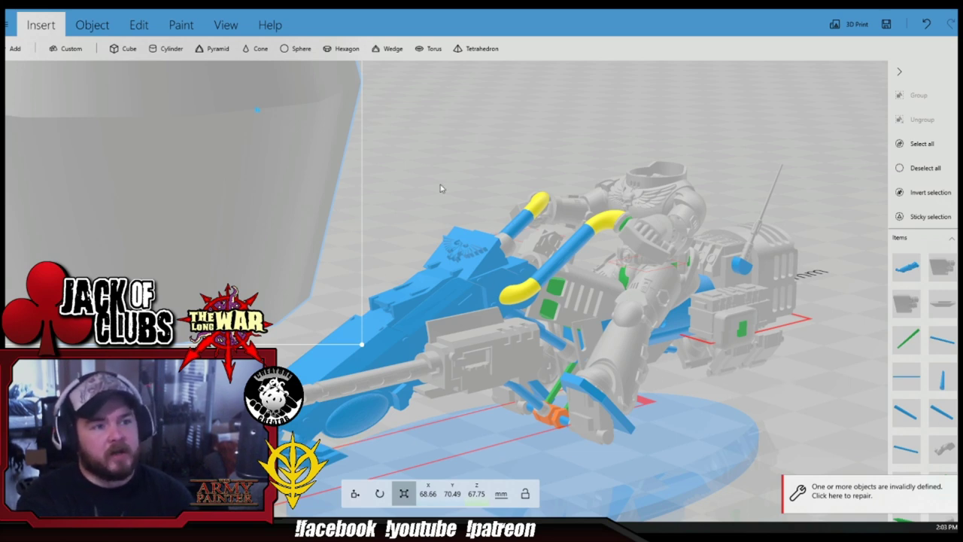
{"action": "left_click_drag", "start_coordinate": [442, 188], "coordinate": [502, 277]}
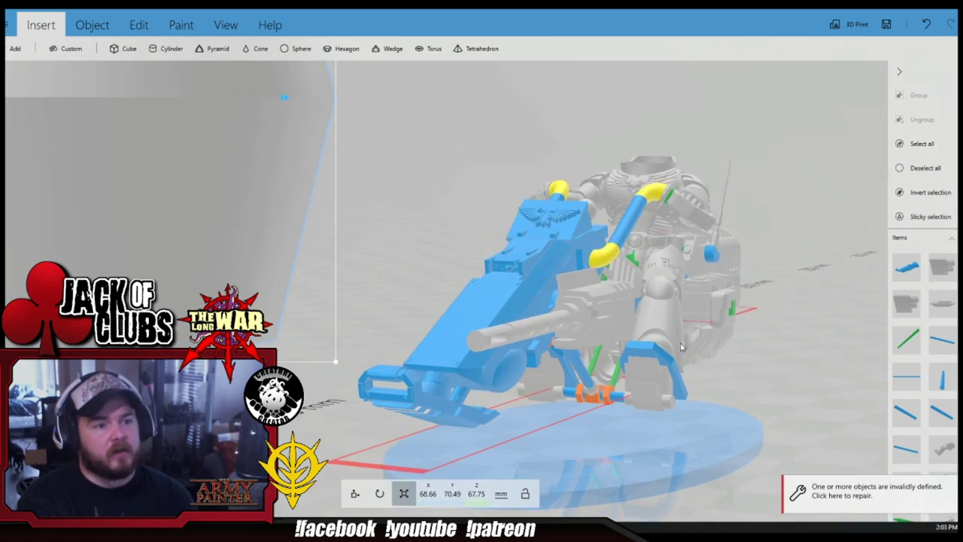
{"action": "left_click_drag", "start_coordinate": [763, 369], "coordinate": [655, 372]}
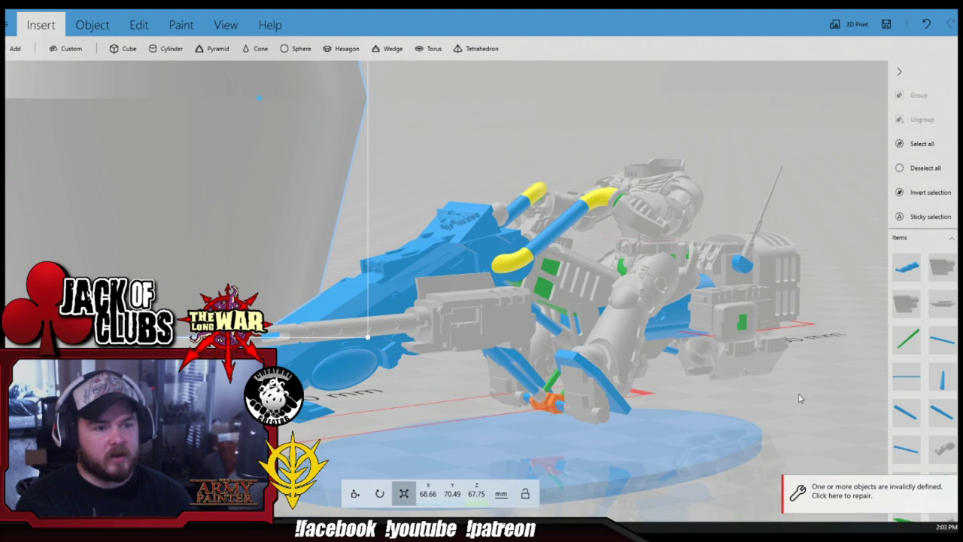
{"action": "right_click_drag", "start_coordinate": [800, 399], "coordinate": [794, 421]}
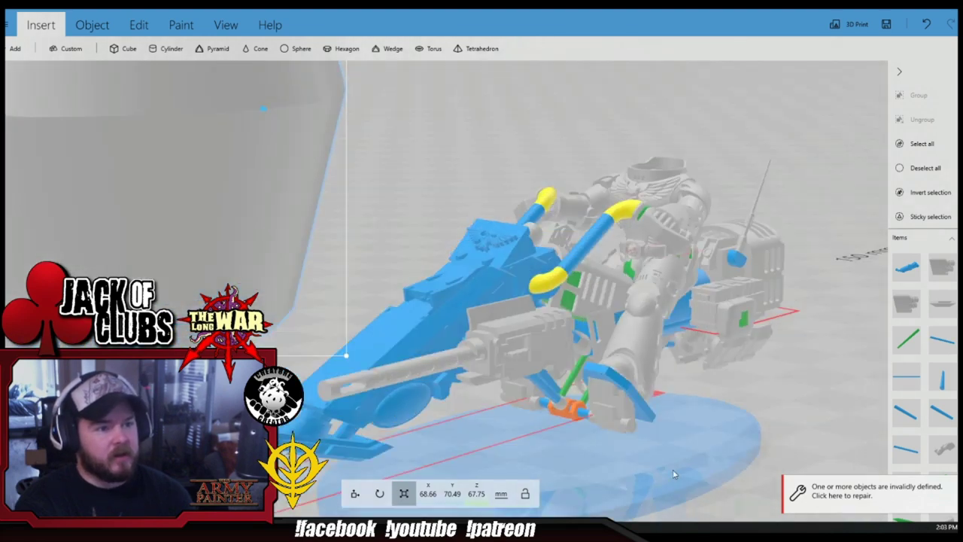
{"action": "right_click_drag", "start_coordinate": [616, 460], "coordinate": [608, 416]}
{"action": "mouse_move", "coordinate": [712, 398]}
{"action": "right_mouse_down"}
{"action": "mouse_move", "coordinate": [737, 357]}
{"action": "mouse_move", "coordinate": [776, 351]}
{"action": "mouse_move", "coordinate": [653, 369]}
{"action": "mouse_move", "coordinate": [675, 354]}
{"action": "mouse_move", "coordinate": [697, 394]}
{"action": "right_mouse_up"}
- Orbit and zoom around the demo cylinder and bike for a low side view
{"action": "scroll", "coordinate": [697, 393], "scroll_direction": "down", "scroll_amount": 5}
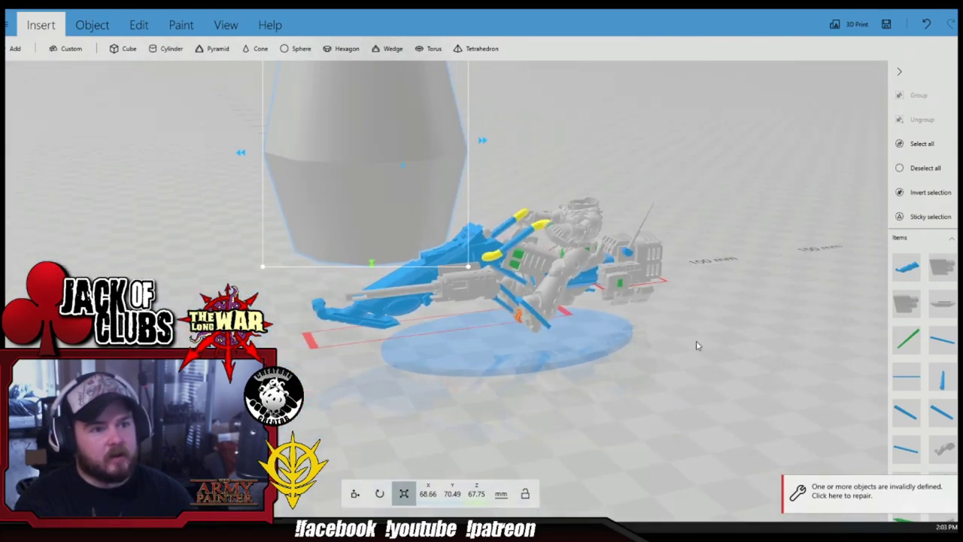
{"action": "middle_click_drag", "start_coordinate": [705, 372], "coordinate": [725, 394]}
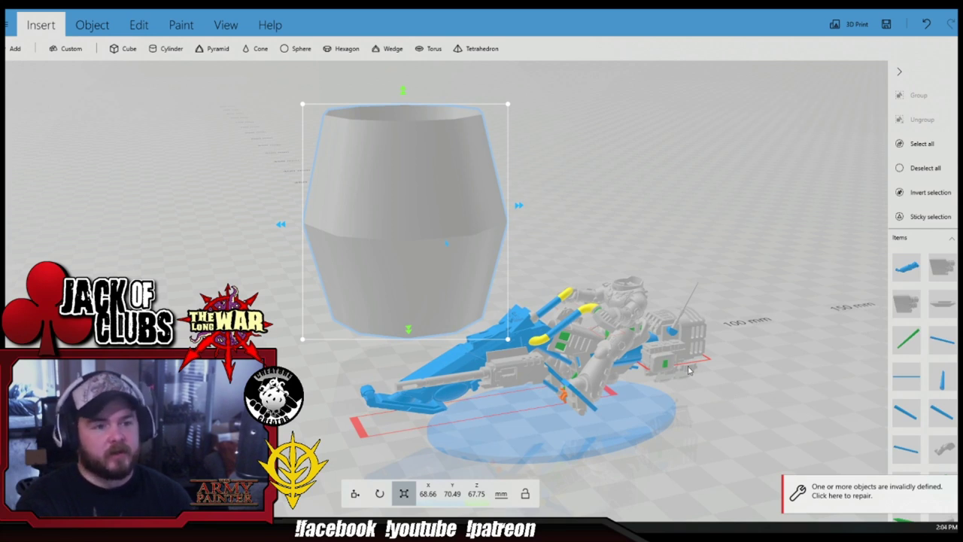
{"action": "right_click_drag", "start_coordinate": [781, 375], "coordinate": [680, 366]}
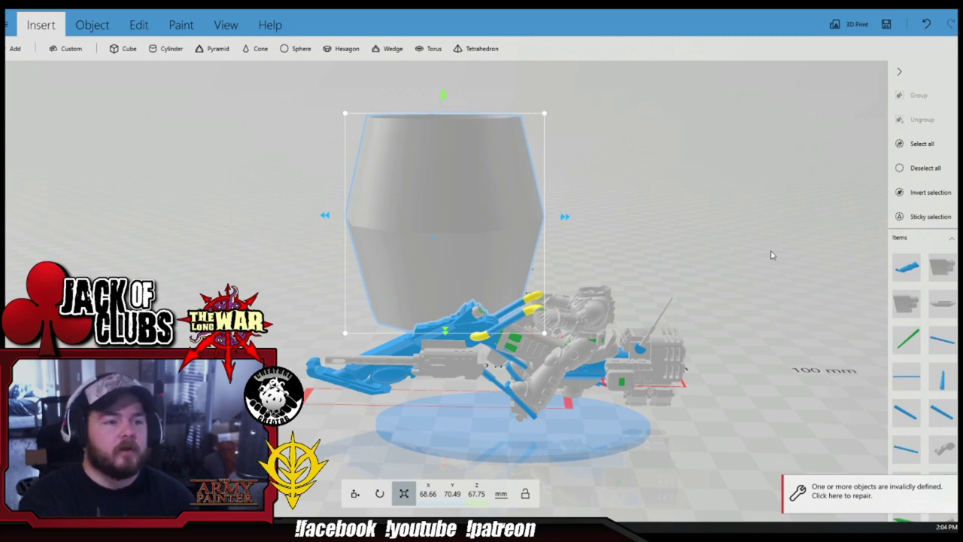
{"action": "scroll", "coordinate": [709, 267], "scroll_direction": "up", "scroll_amount": 3}
{"action": "right_click_drag", "start_coordinate": [626, 256], "coordinate": [677, 263]}
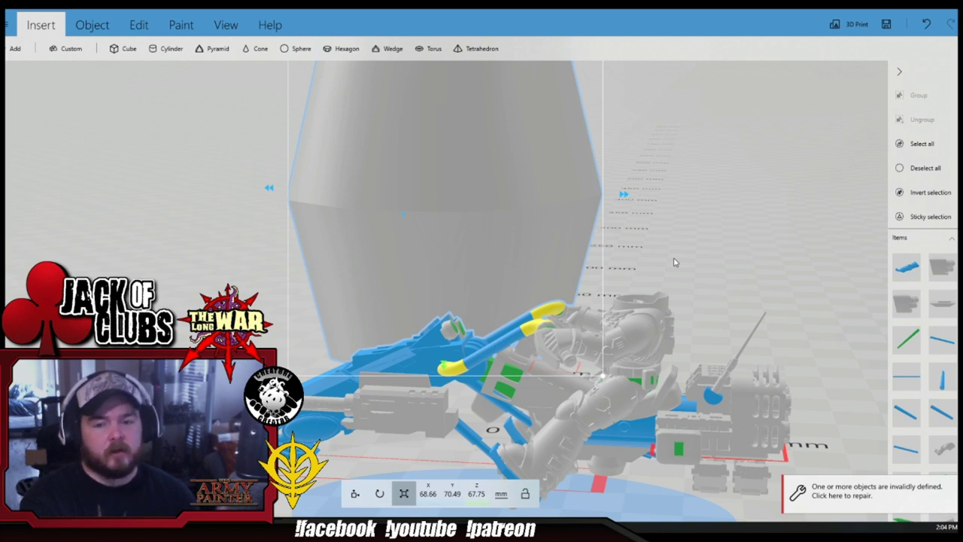
{"action": "right_click_drag", "start_coordinate": [679, 261], "coordinate": [735, 294]}
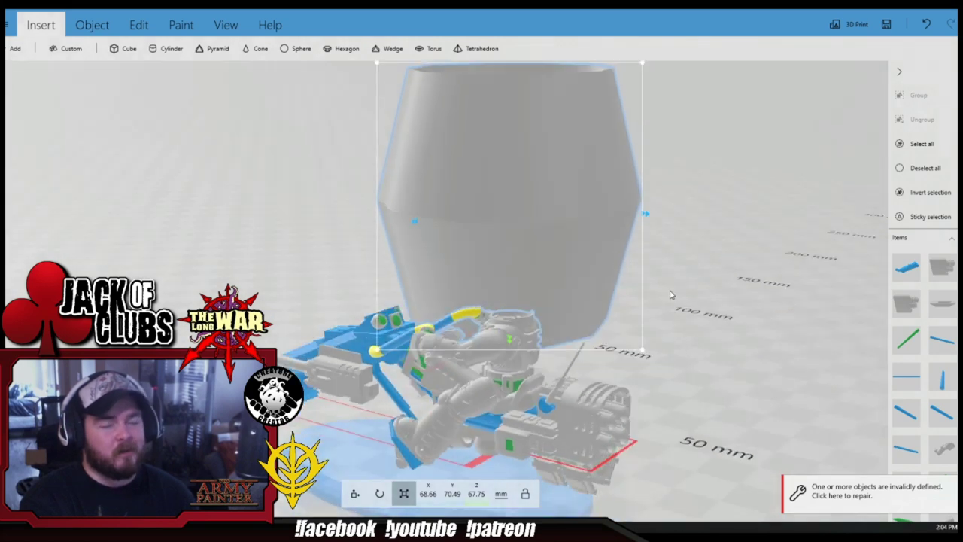
{"action": "right_click_drag", "start_coordinate": [695, 286], "coordinate": [720, 296]}
{"action": "right_click_drag", "start_coordinate": [588, 271], "coordinate": [697, 355]}
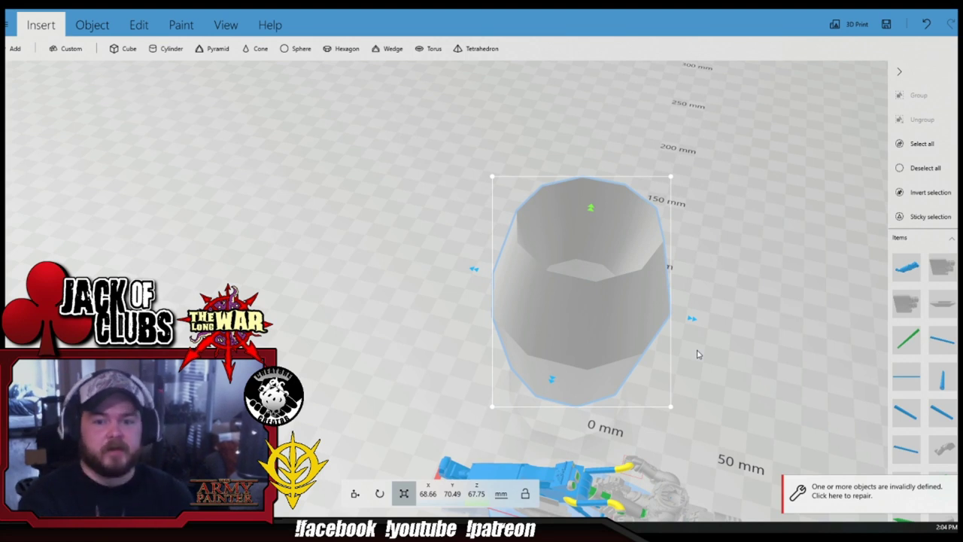
{"action": "right_click_drag", "start_coordinate": [700, 366], "coordinate": [744, 329]}
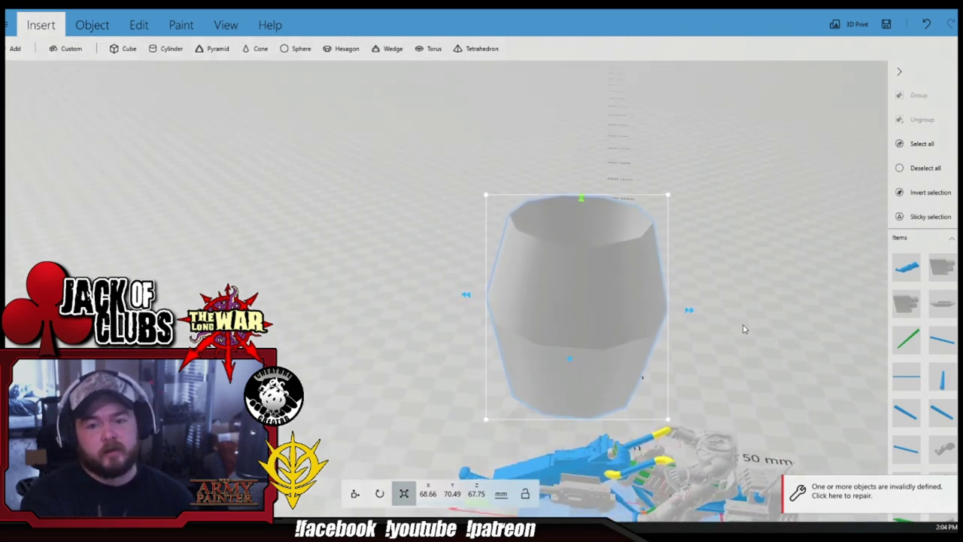
{"action": "right_click_drag", "start_coordinate": [749, 374], "coordinate": [695, 209]}
- Delete the leftover demo cylinder, leaving the bike and rider alone on the base
{"action": "scroll", "coordinate": [693, 325], "scroll_direction": "up", "scroll_amount": 3}
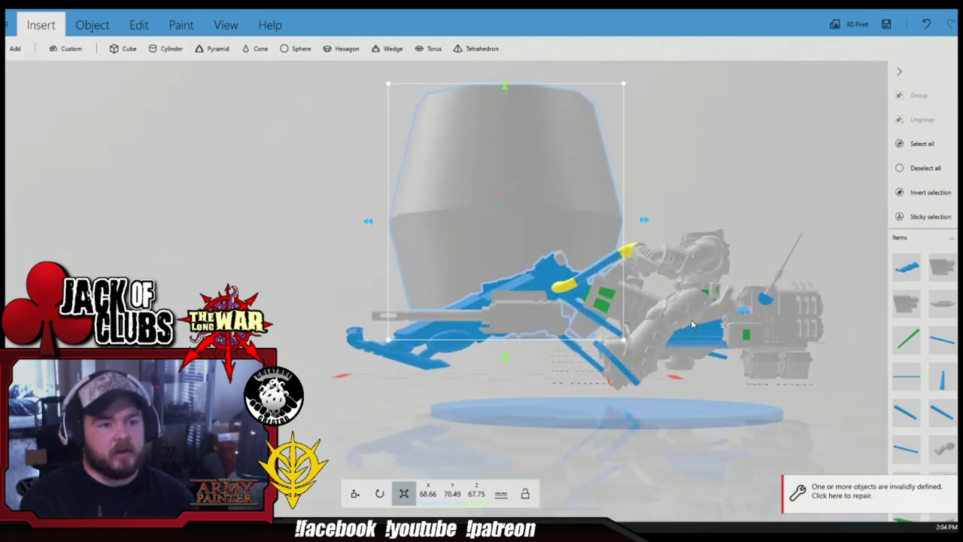
{"action": "right_click_drag", "start_coordinate": [485, 392], "coordinate": [722, 260]}
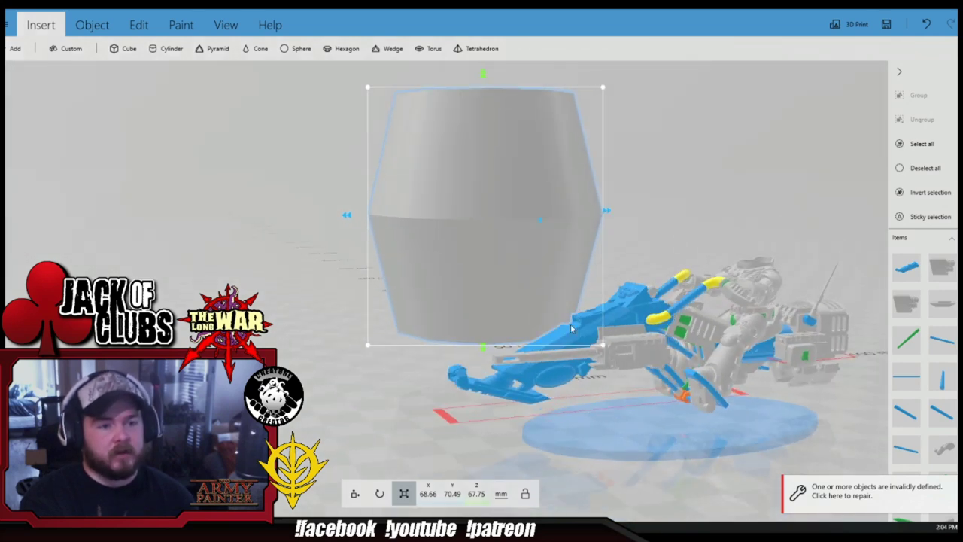
{"action": "scroll", "coordinate": [800, 394], "scroll_direction": "up", "scroll_amount": 4}
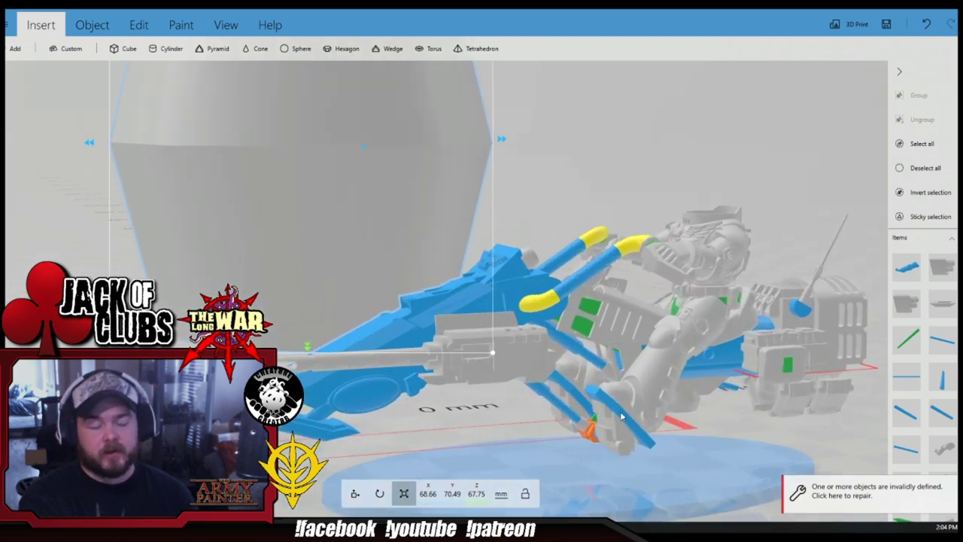
{"action": "scroll", "coordinate": [606, 213], "scroll_direction": "down", "scroll_amount": 5}
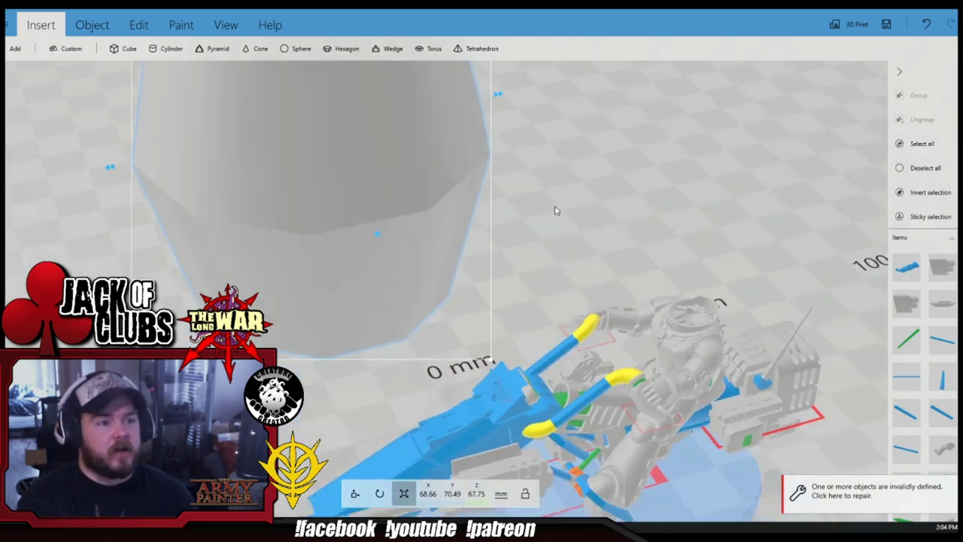
{"action": "right_click_drag", "start_coordinate": [630, 203], "coordinate": [677, 183]}
{"action": "key", "text": "Delete"}
{"action": "middle_click_drag", "start_coordinate": [724, 190], "coordinate": [546, 161]}
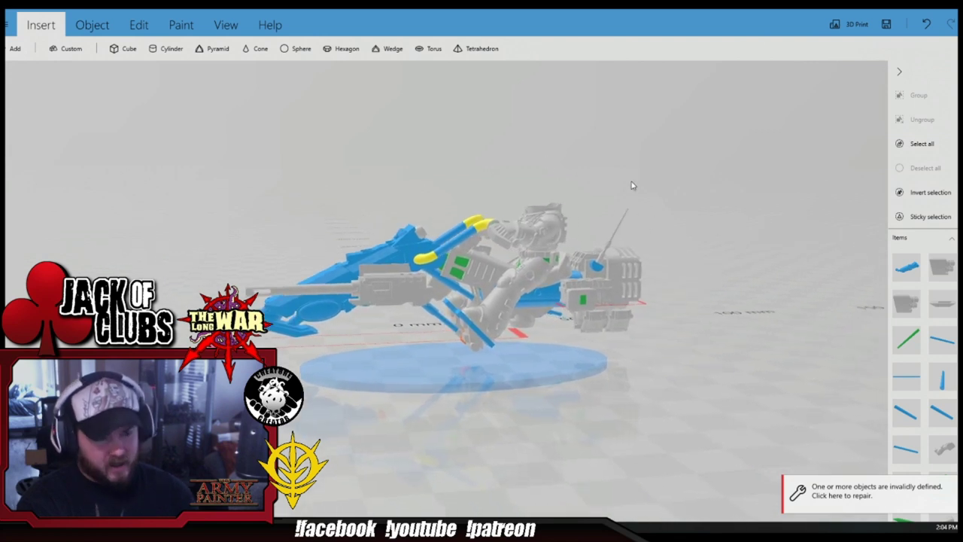
{"action": "right_click_drag", "start_coordinate": [591, 172], "coordinate": [676, 194]}
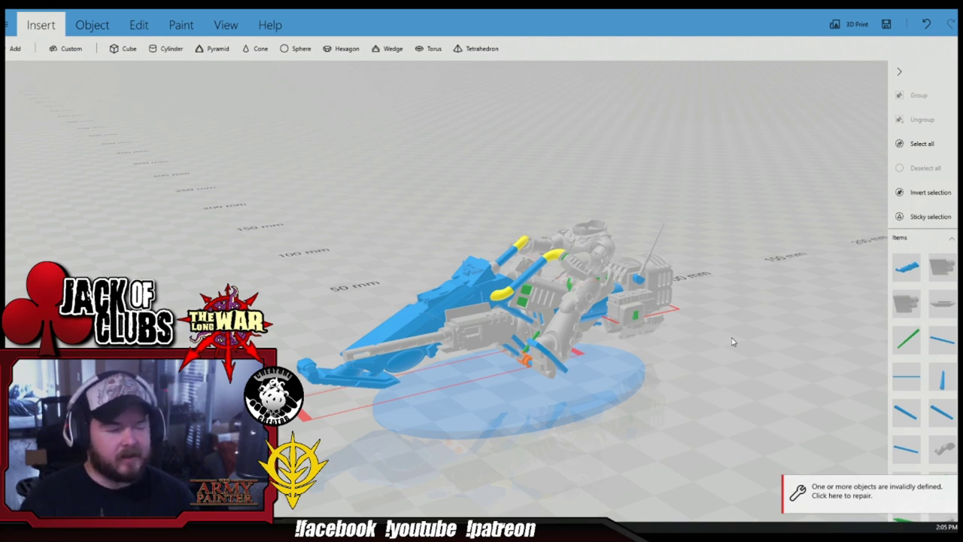
{"action": "left_click_drag", "start_coordinate": [695, 329], "coordinate": [742, 333]}
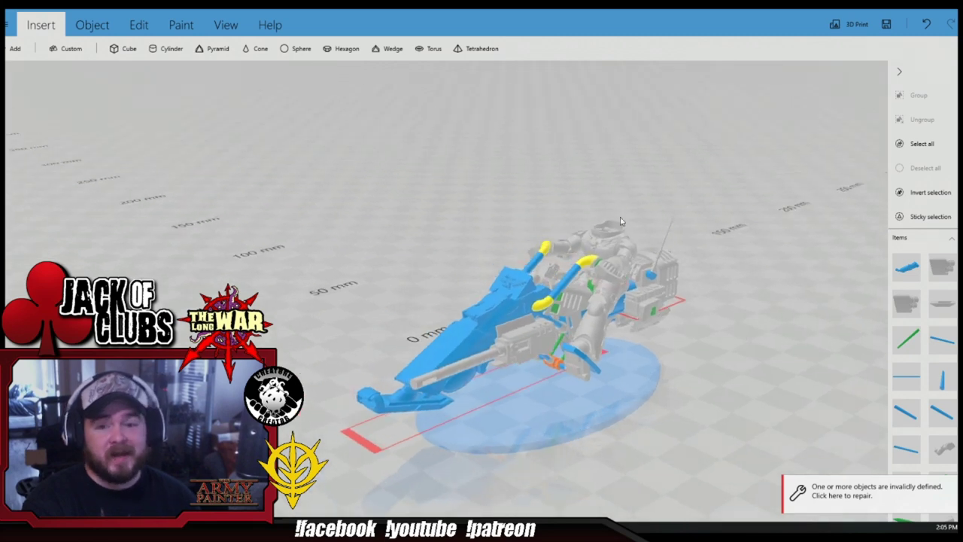
{"action": "left_click_drag", "start_coordinate": [649, 369], "coordinate": [824, 323]}
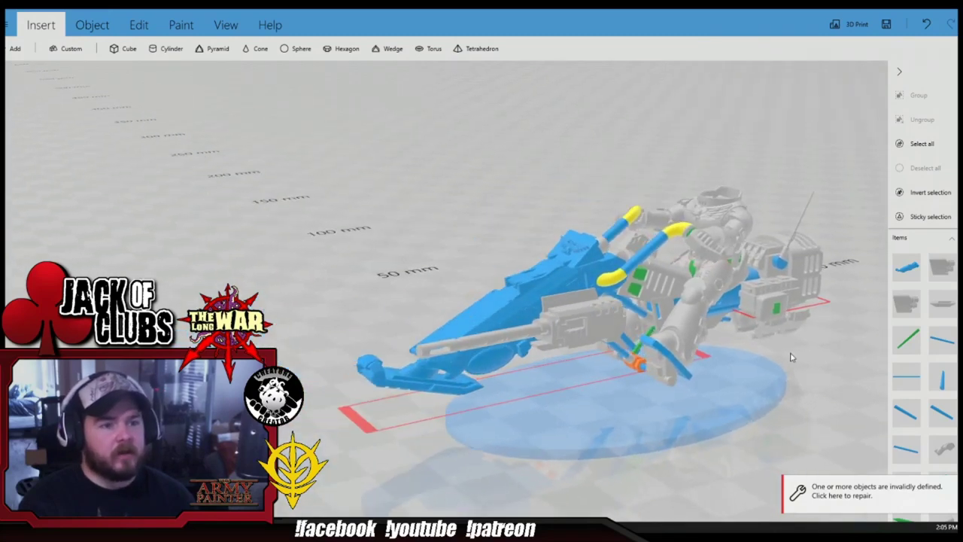
{"action": "left_click_drag", "start_coordinate": [791, 357], "coordinate": [674, 297]}
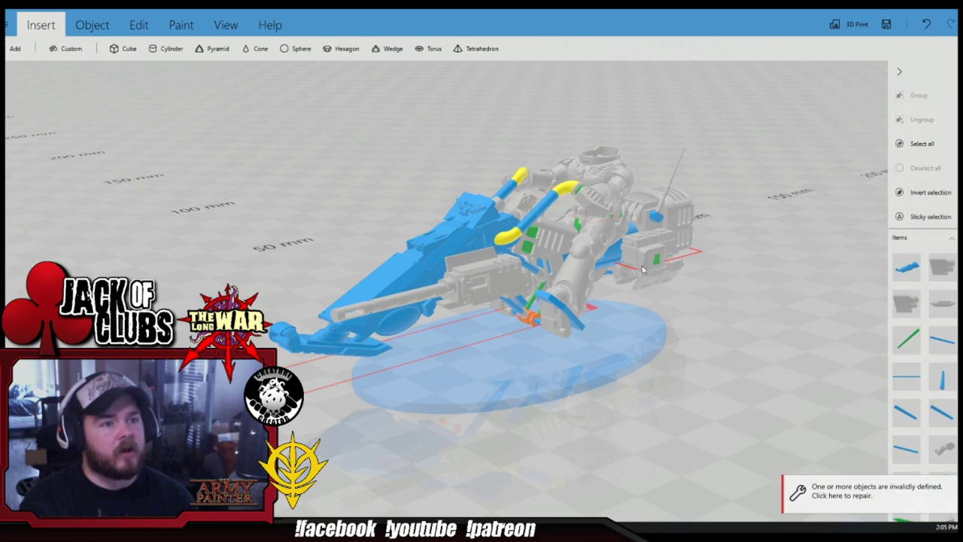
{"action": "left_click_drag", "start_coordinate": [675, 294], "coordinate": [703, 309]}
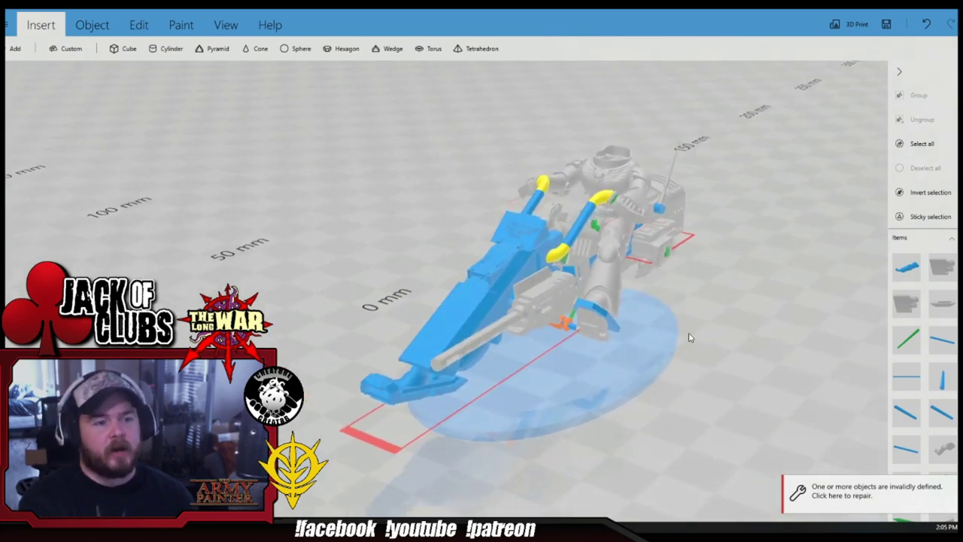
{"action": "left_click_drag", "start_coordinate": [687, 335], "coordinate": [657, 319]}
{"action": "left_click_drag", "start_coordinate": [772, 316], "coordinate": [829, 344]}
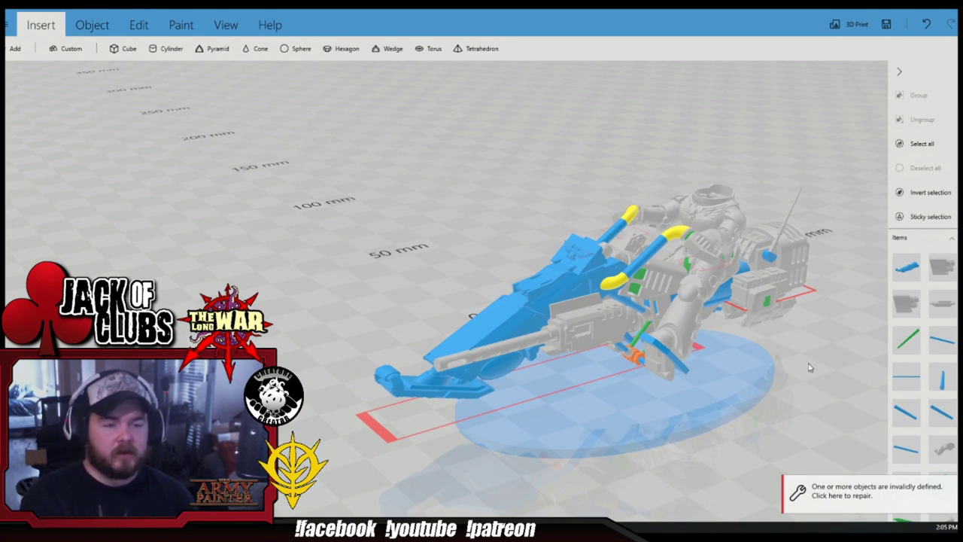
{"action": "left_click_drag", "start_coordinate": [813, 347], "coordinate": [774, 333]}
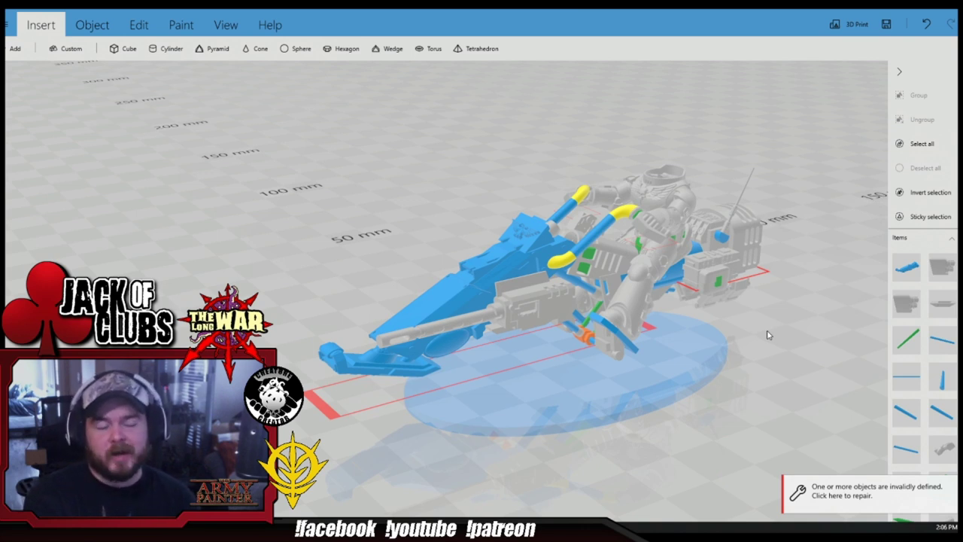
{"action": "left_click_drag", "start_coordinate": [769, 335], "coordinate": [568, 338]}
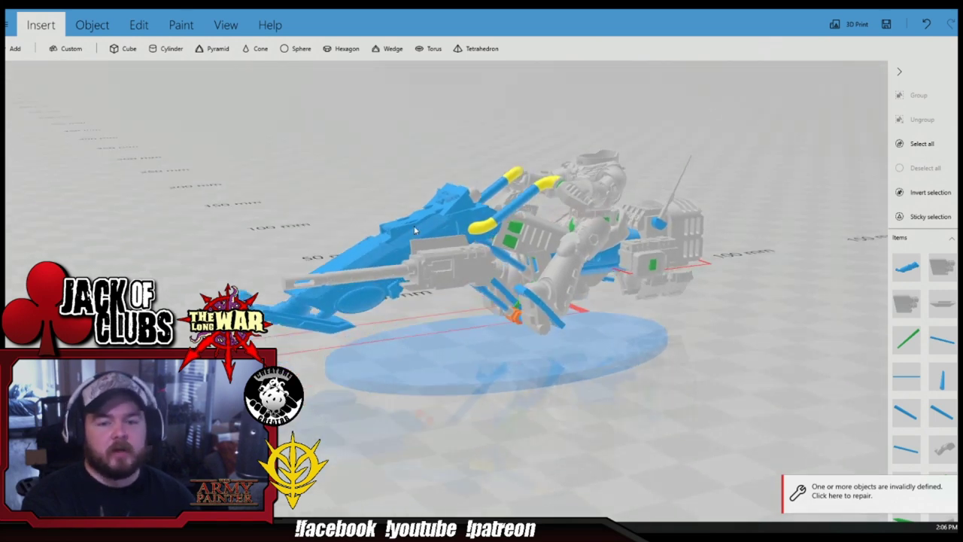
{"action": "left_click_drag", "start_coordinate": [716, 316], "coordinate": [778, 354]}
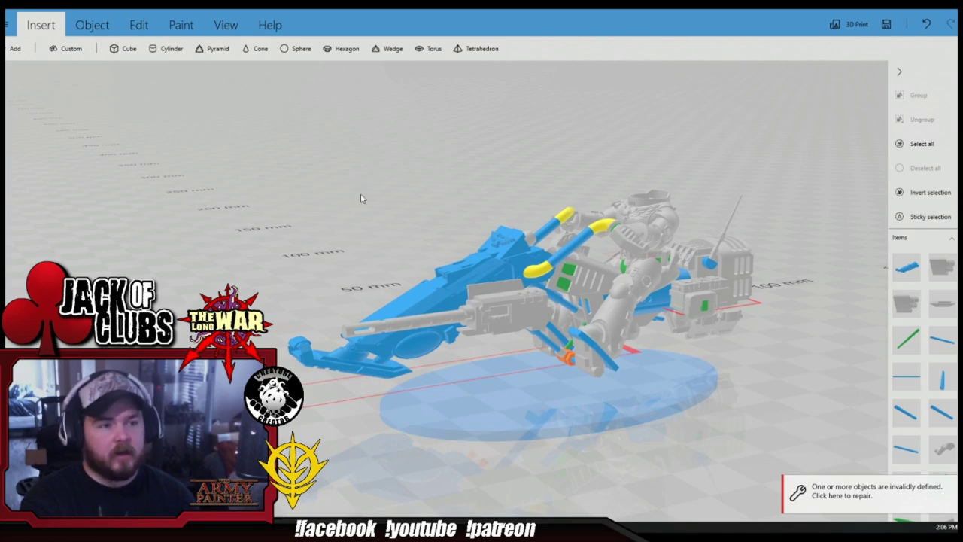
{"action": "left_click_drag", "start_coordinate": [361, 198], "coordinate": [525, 242]}
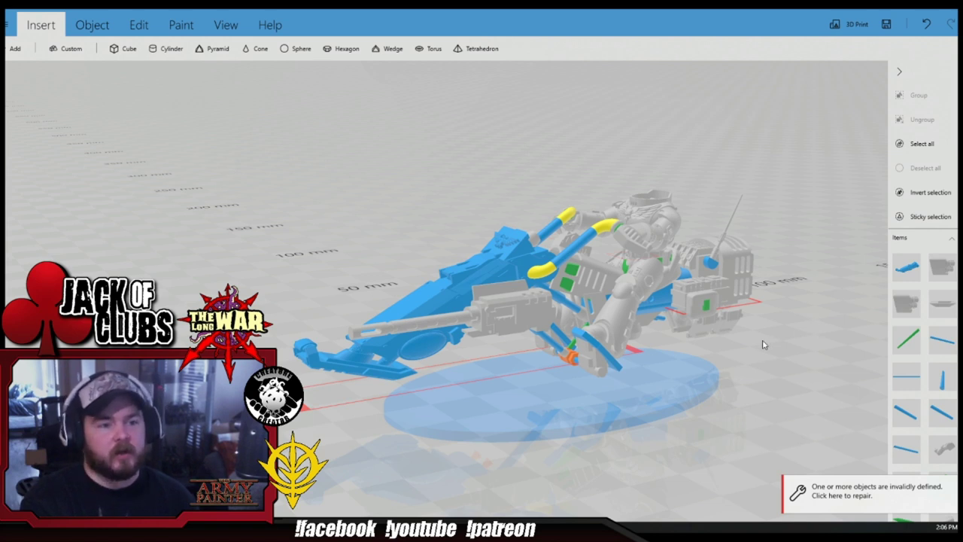
{"action": "left_click_drag", "start_coordinate": [761, 344], "coordinate": [724, 344]}
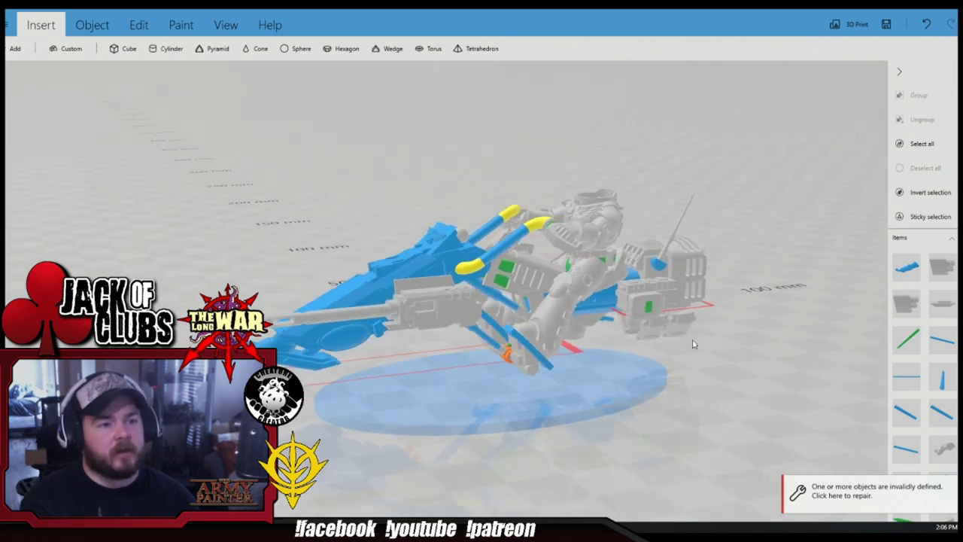